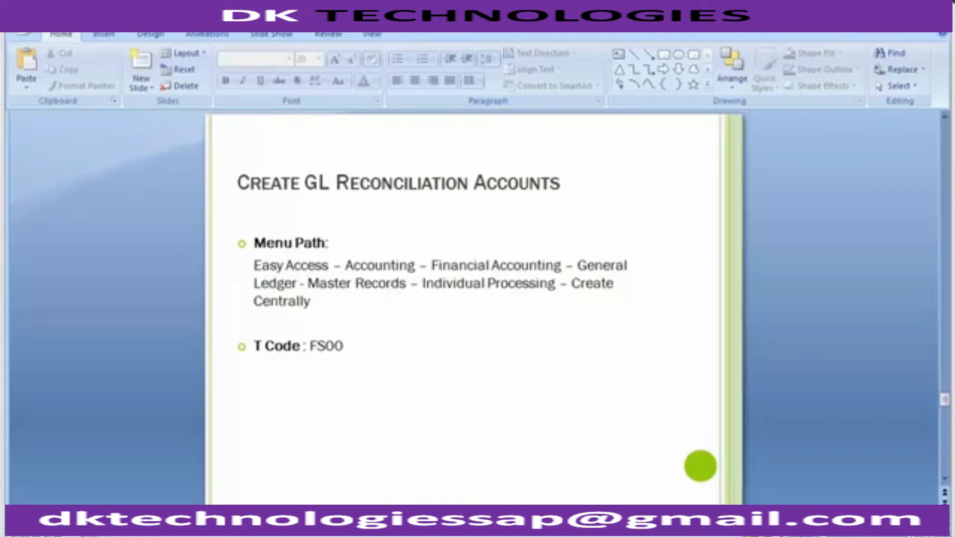
- Switch to SAP Easy Access and start transaction FS00 for central G/L account maintenance
click(395, 484)
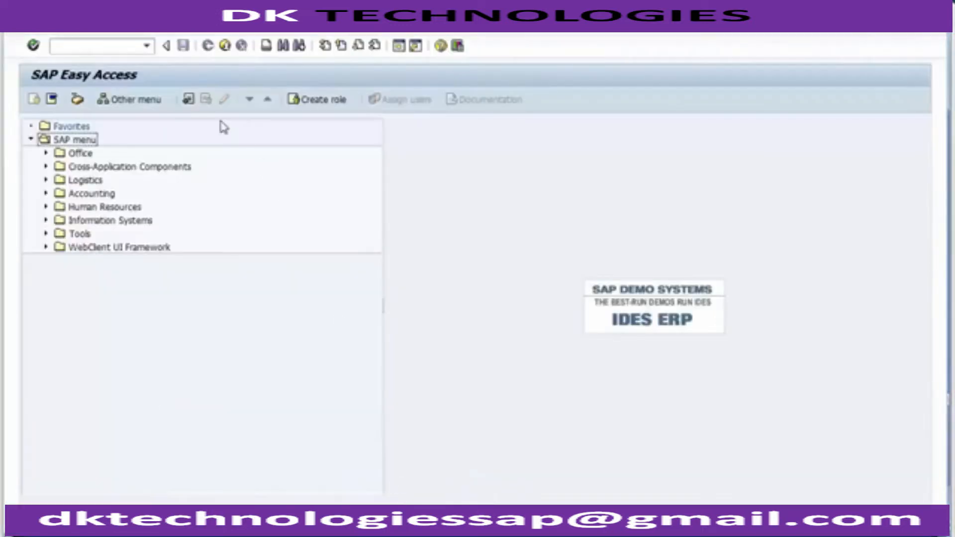
click(113, 48)
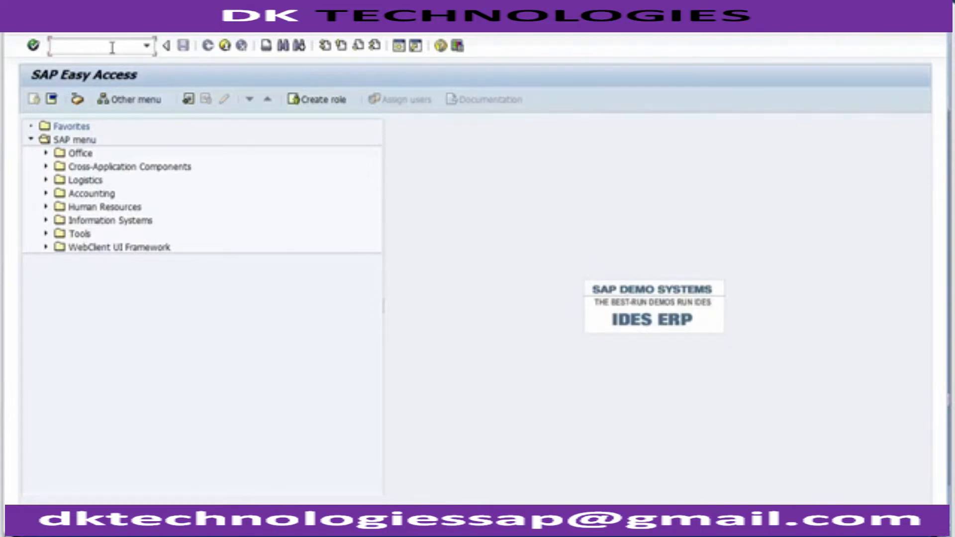
text(fs00)
key(Return)
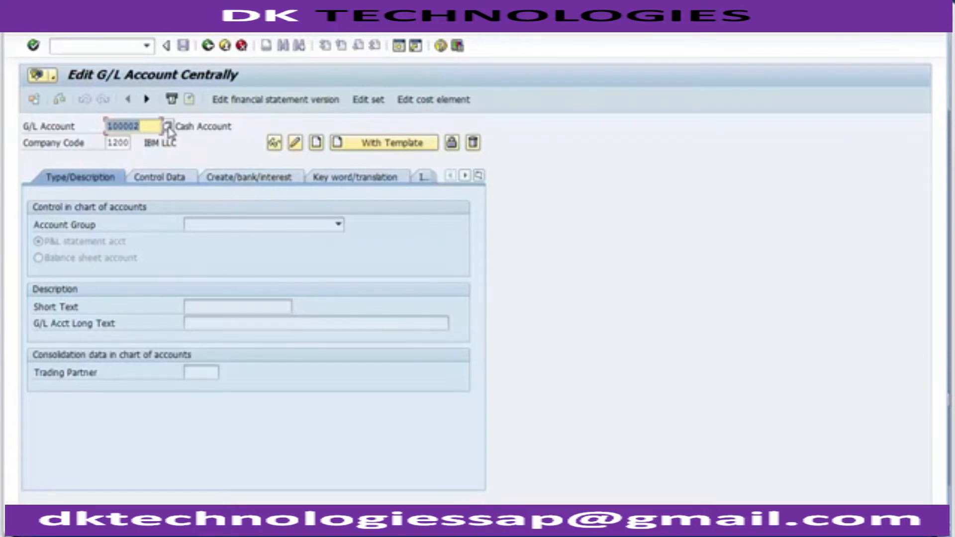
- Look up the existing G/L accounts in chart of accounts 1000, review the asset account numbers and choose the Cash Account entry
click(169, 127)
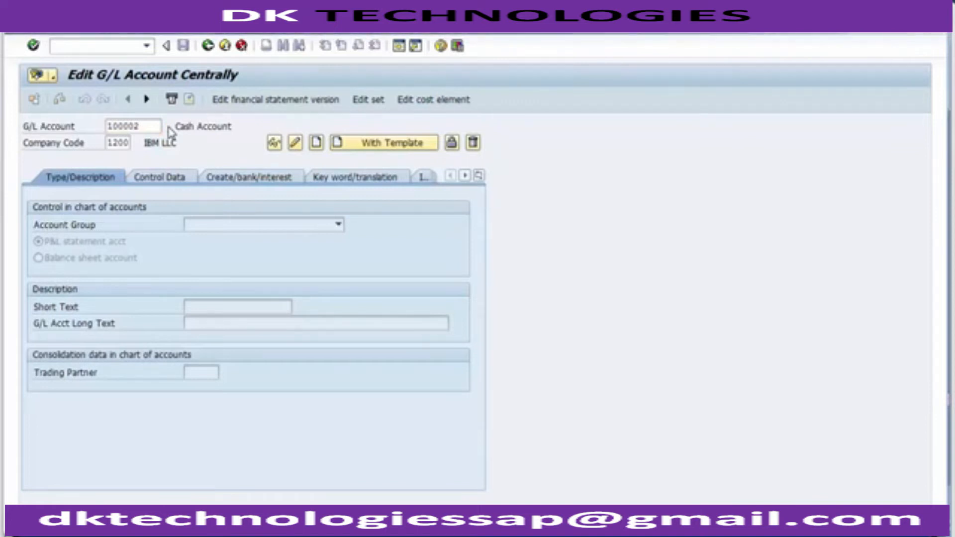
key(F4)
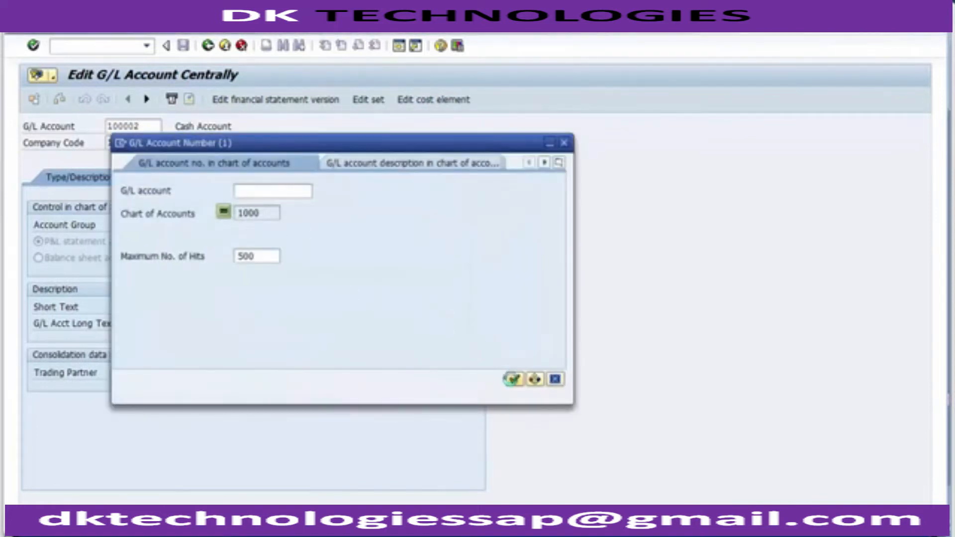
click(514, 380)
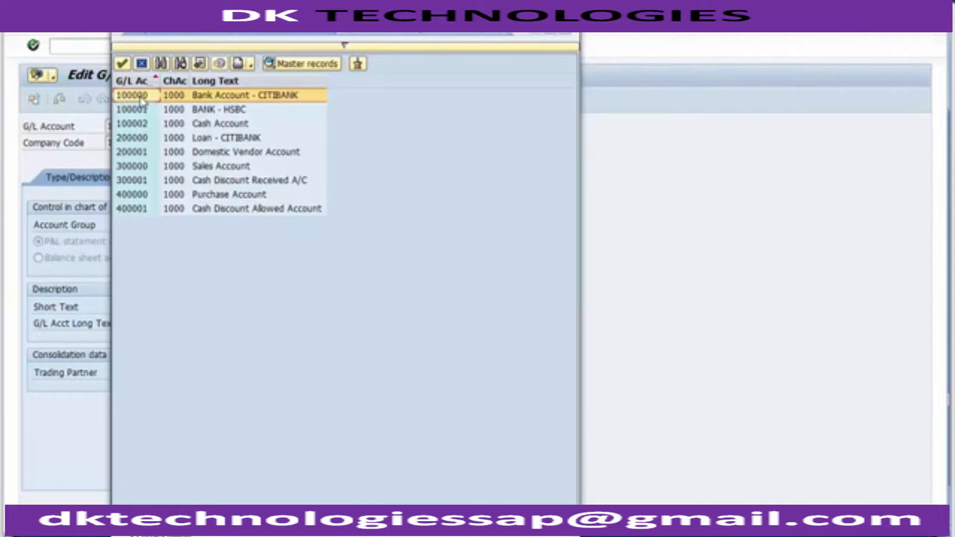
click(130, 111)
click(129, 119)
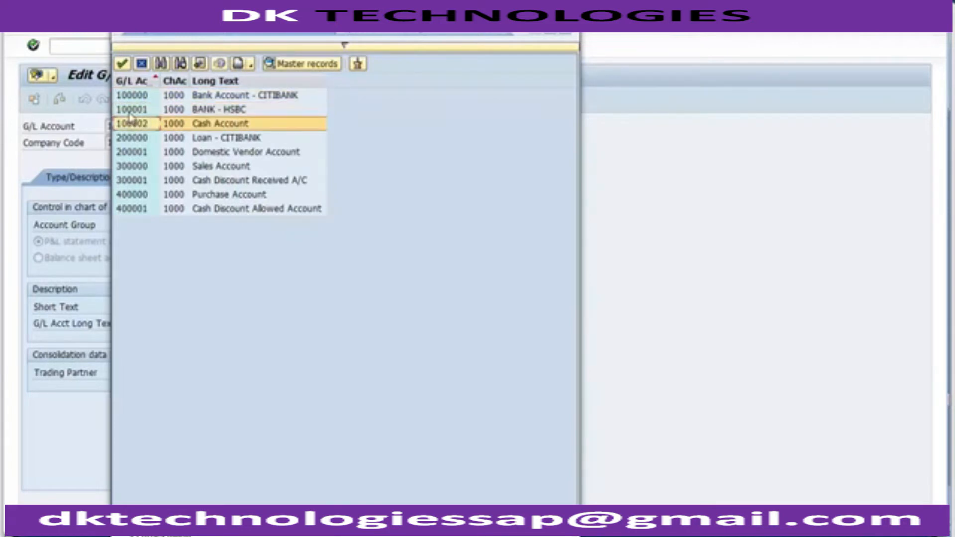
click(126, 97)
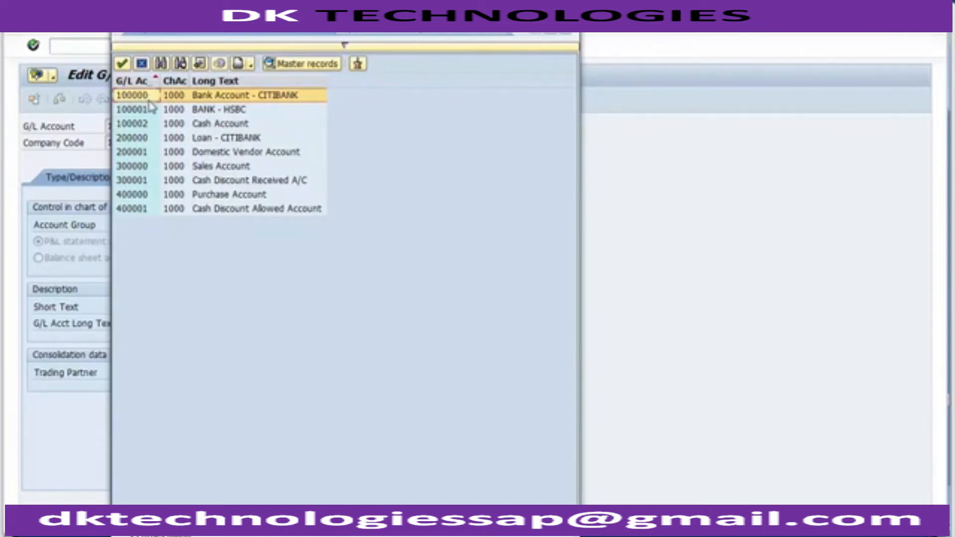
click(141, 112)
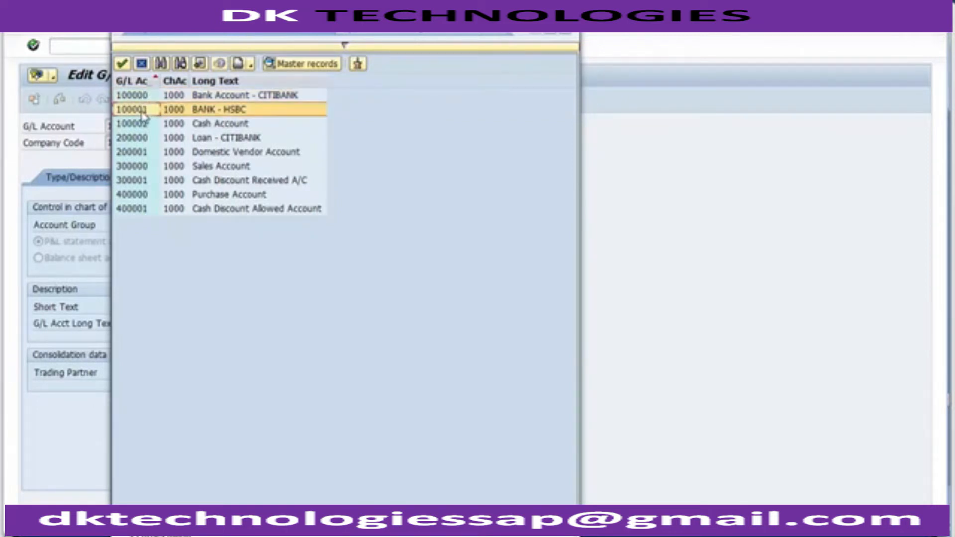
click(142, 125)
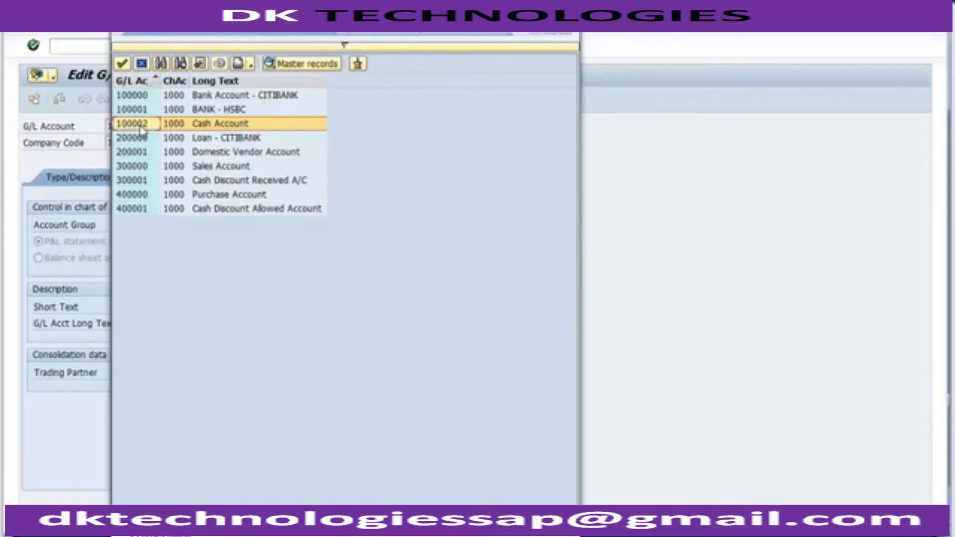
double_click(142, 129)
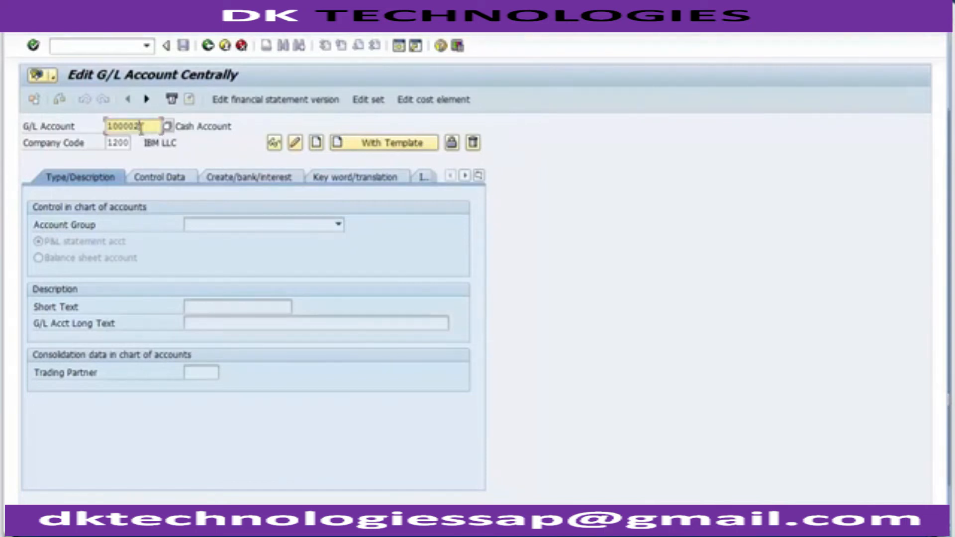
- Set the G/L account number to 100003 and start creating it in company code 1200
key(BackSpace)
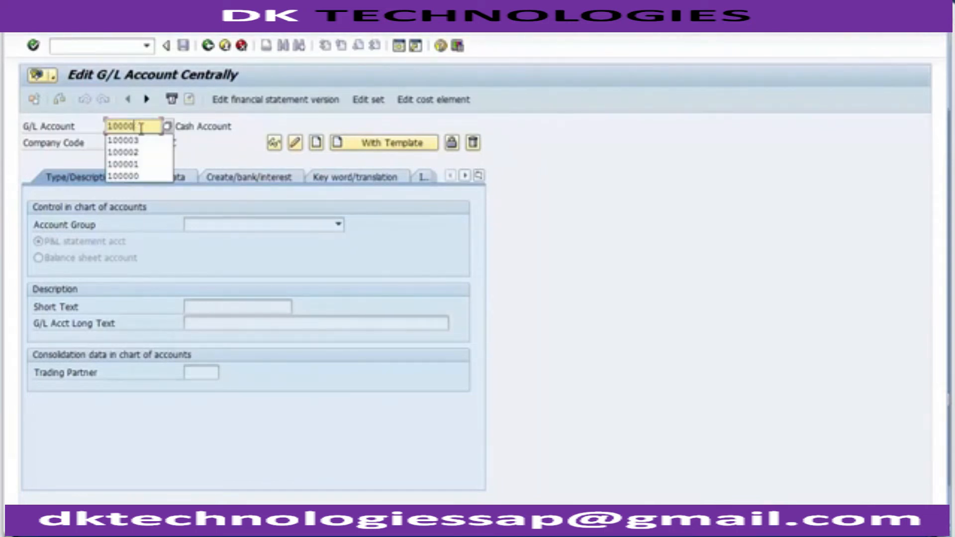
text(3)
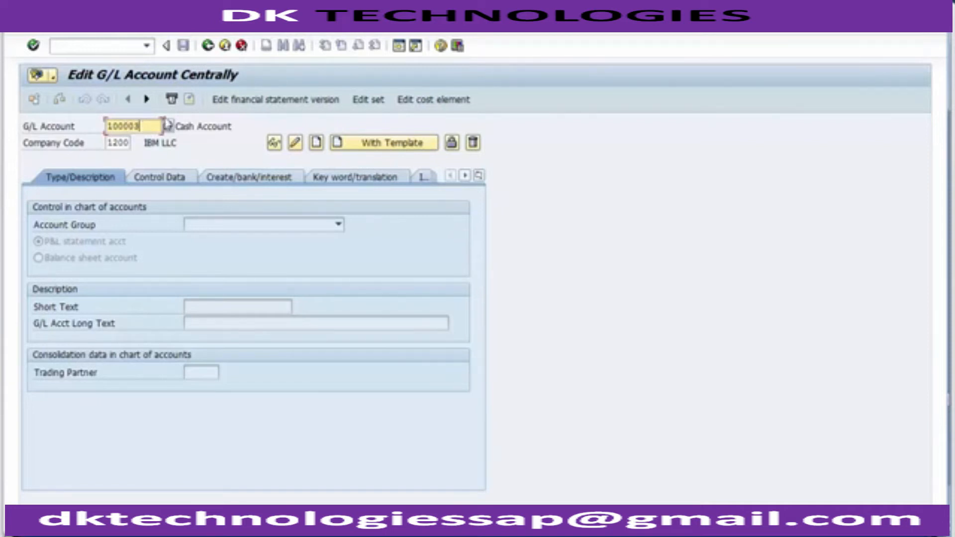
click(319, 143)
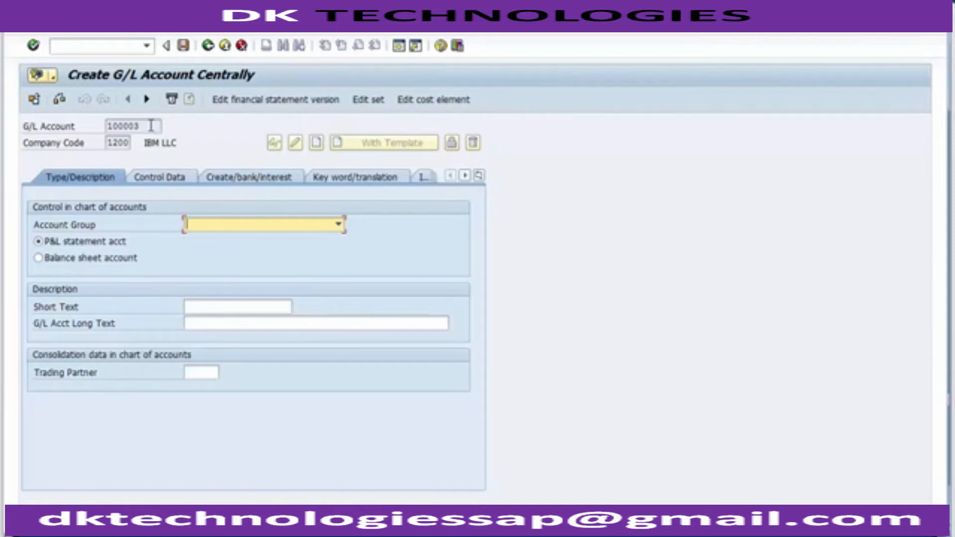
- Assign the new account to the Assets account group and classify it as a balance sheet account
click(198, 225)
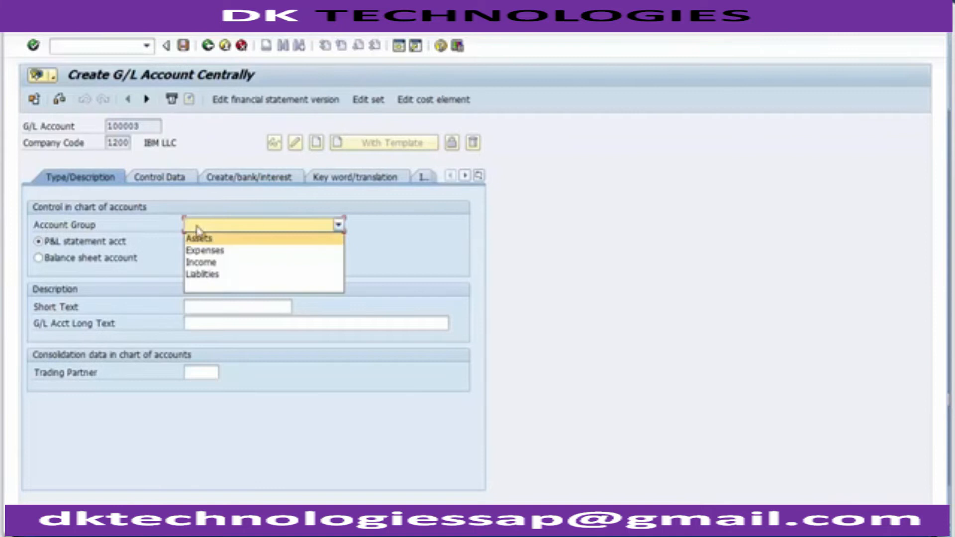
click(200, 240)
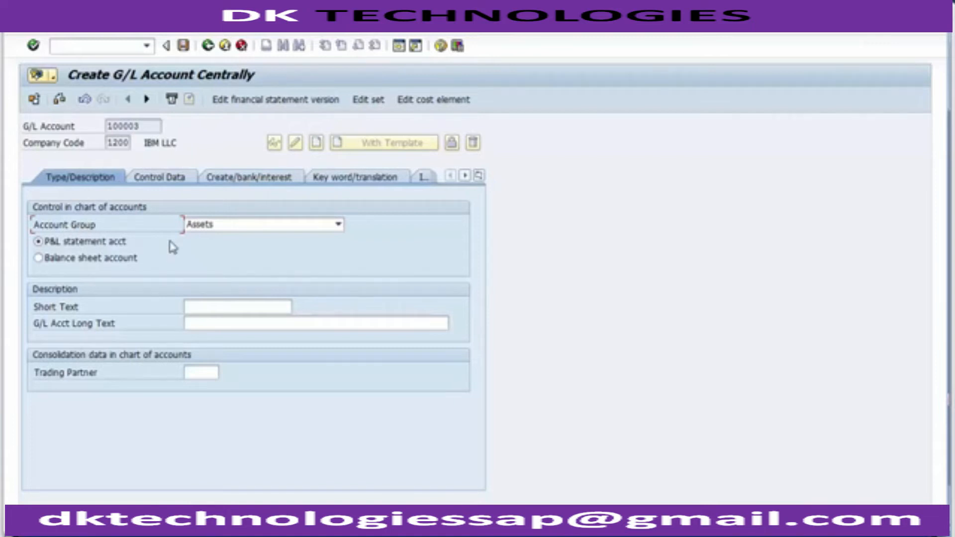
click(198, 228)
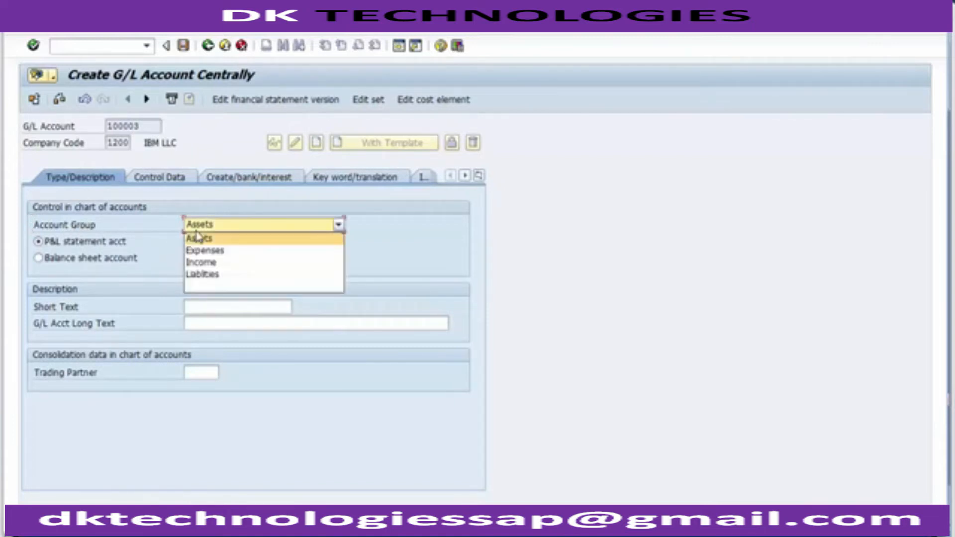
click(199, 241)
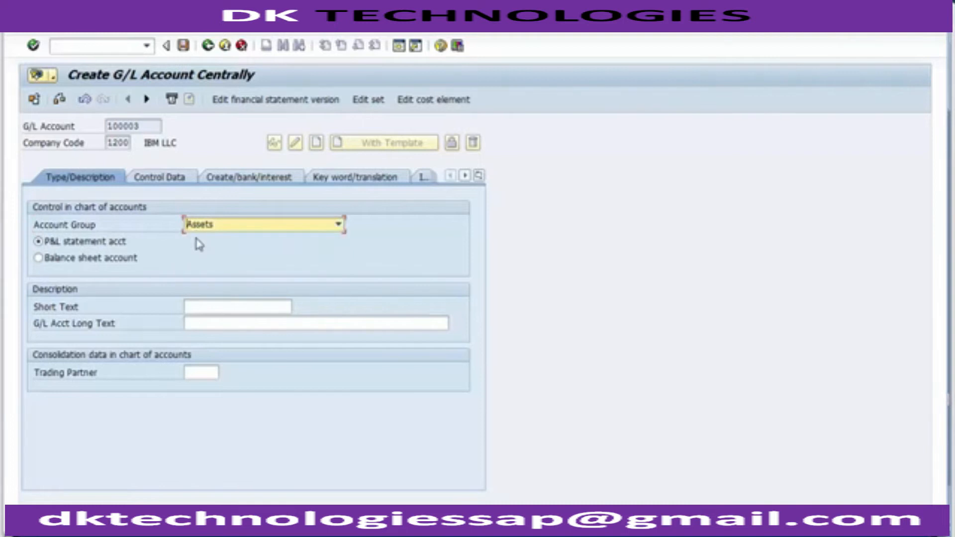
click(109, 262)
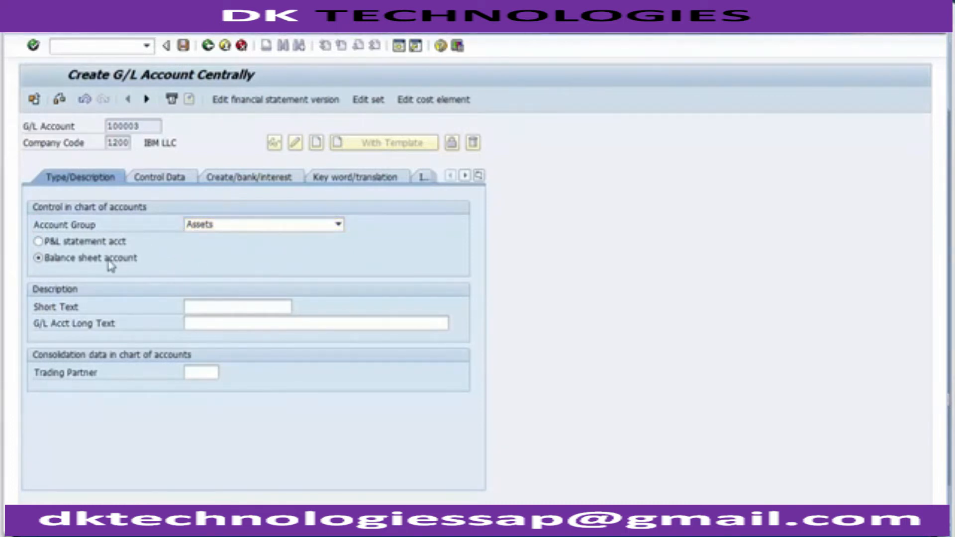
- Enter "Service Customers" as the short text and "Service Customers Account" as the G/L account long text
click(206, 306)
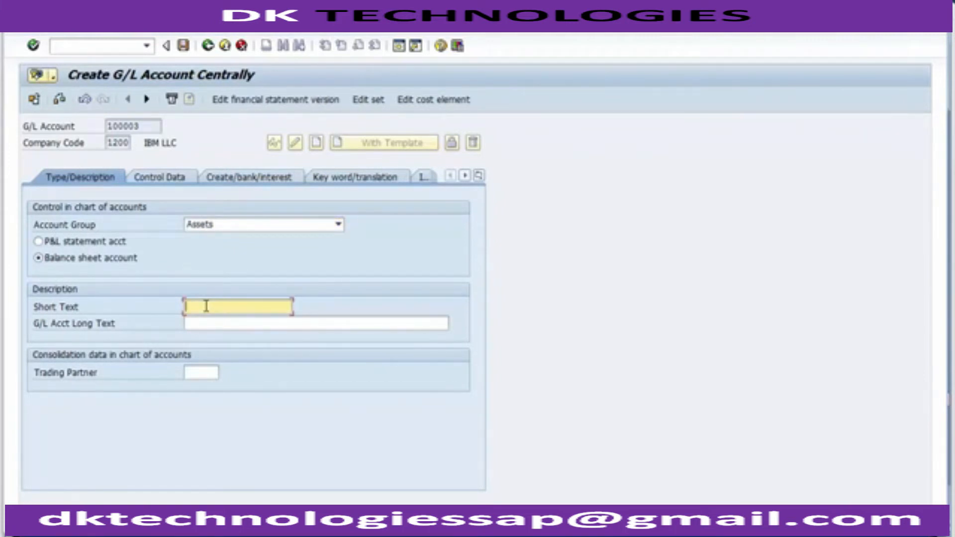
text(Ser)
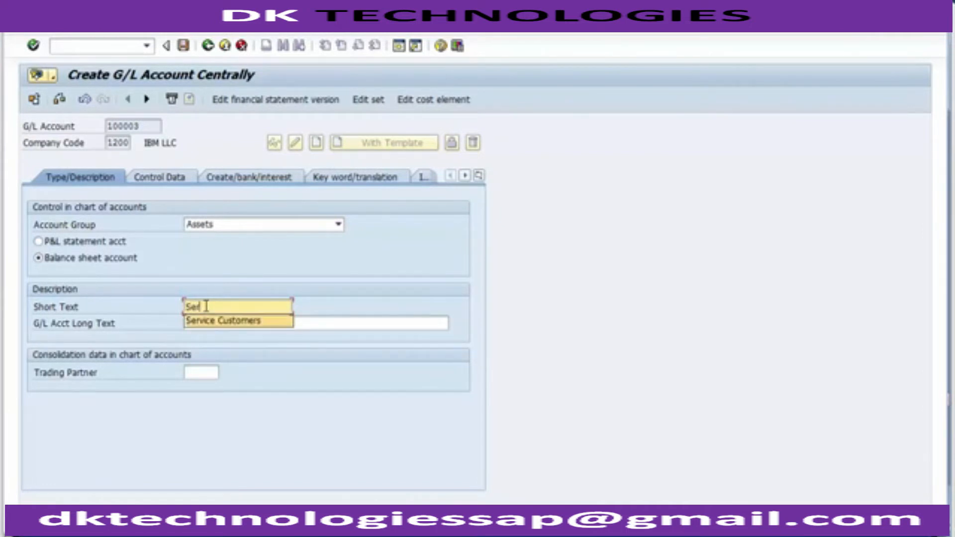
key(Return)
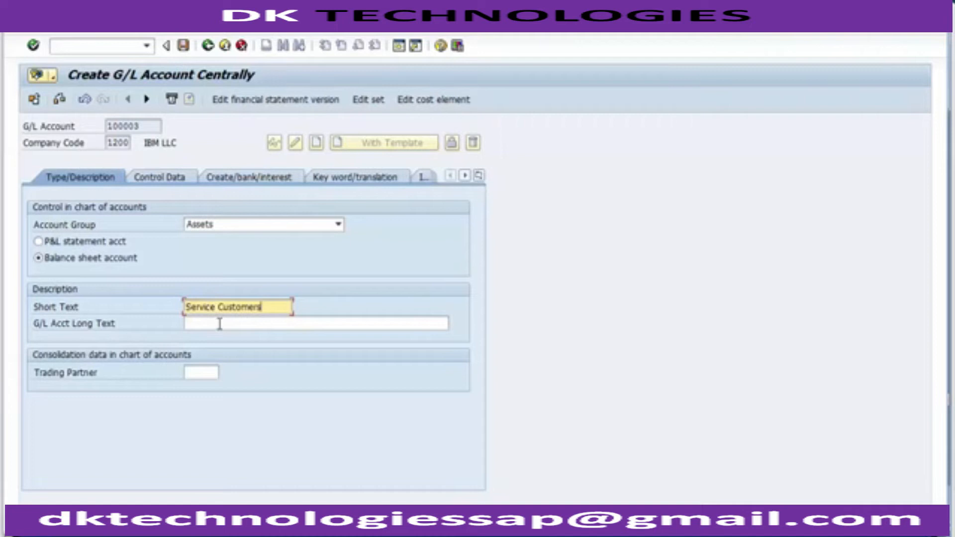
click(219, 323)
text(Ser)
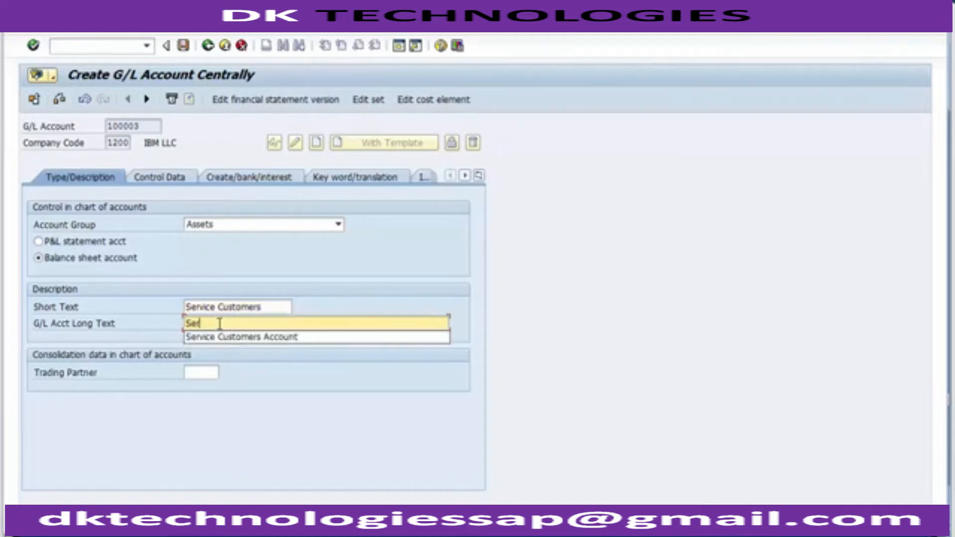
key(Down)
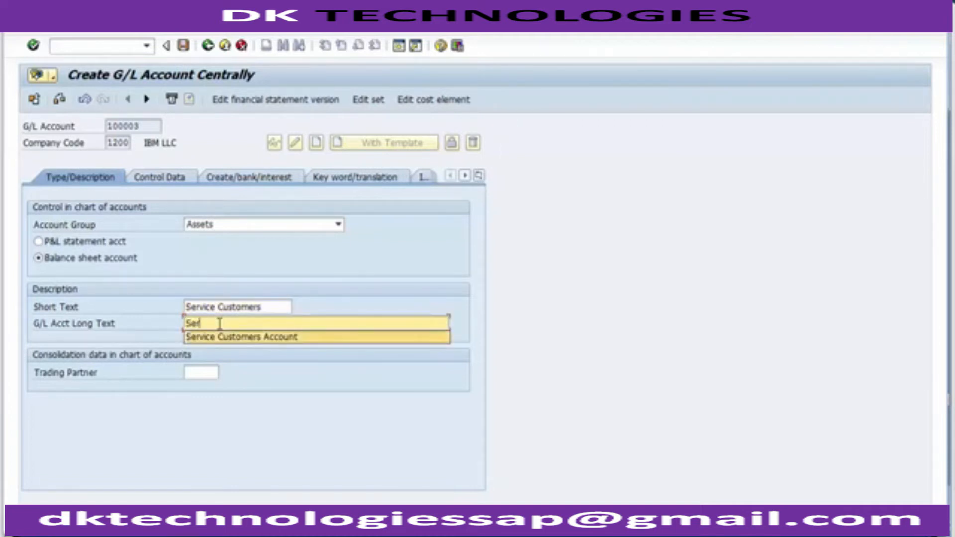
key(Return)
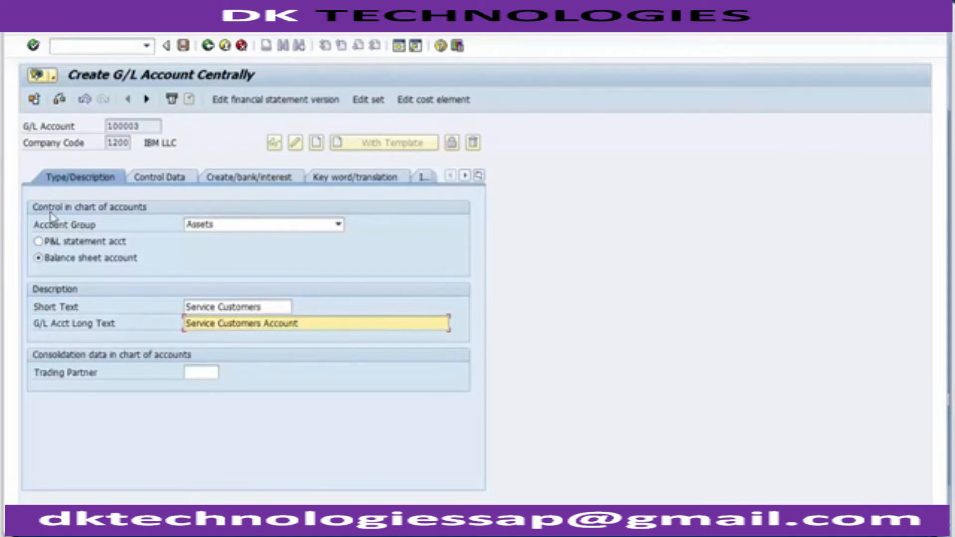
- In the account's control data, set the tax category to * and allow posting without tax
click(164, 179)
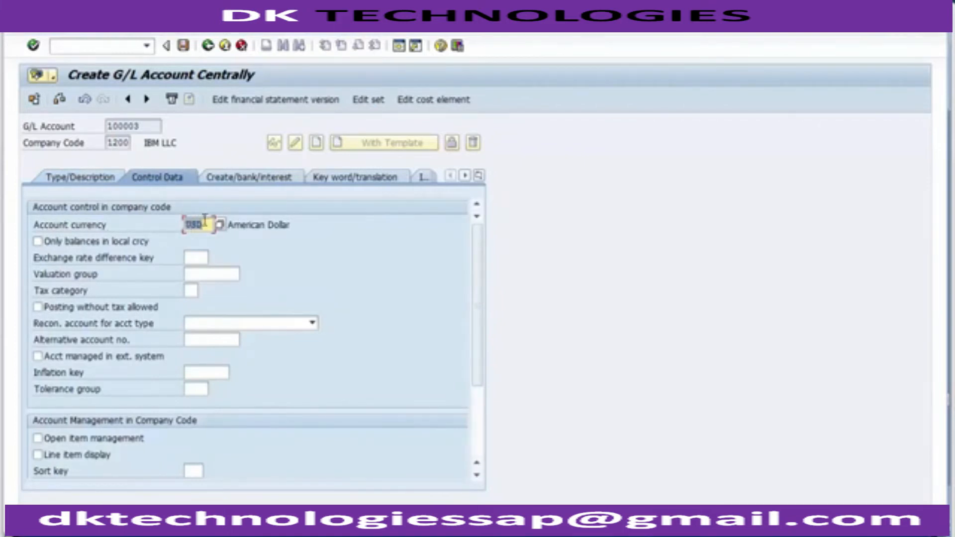
click(208, 225)
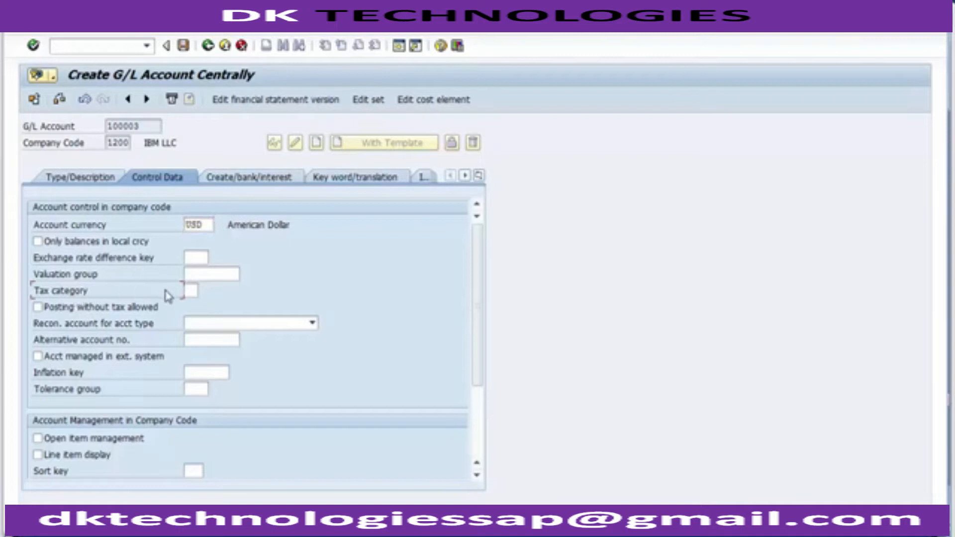
click(190, 291)
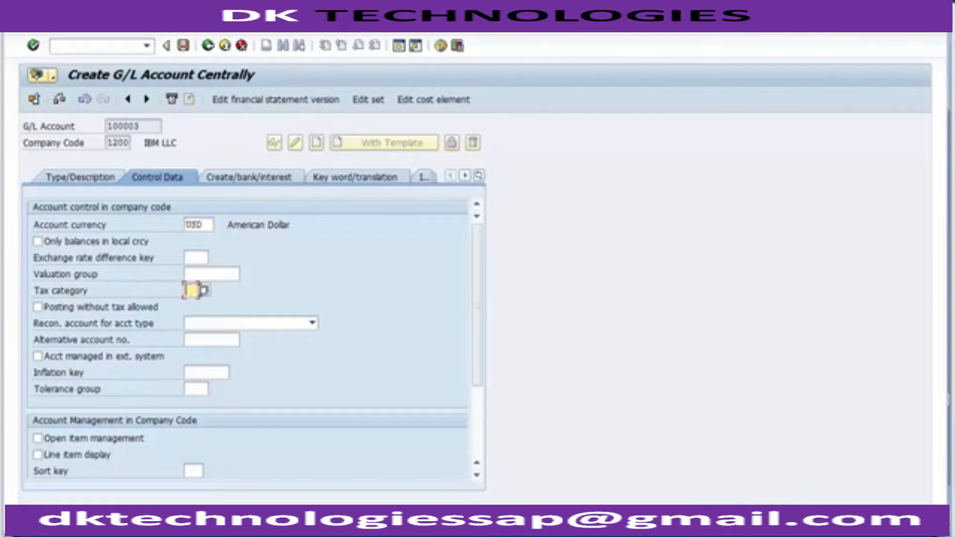
click(204, 293)
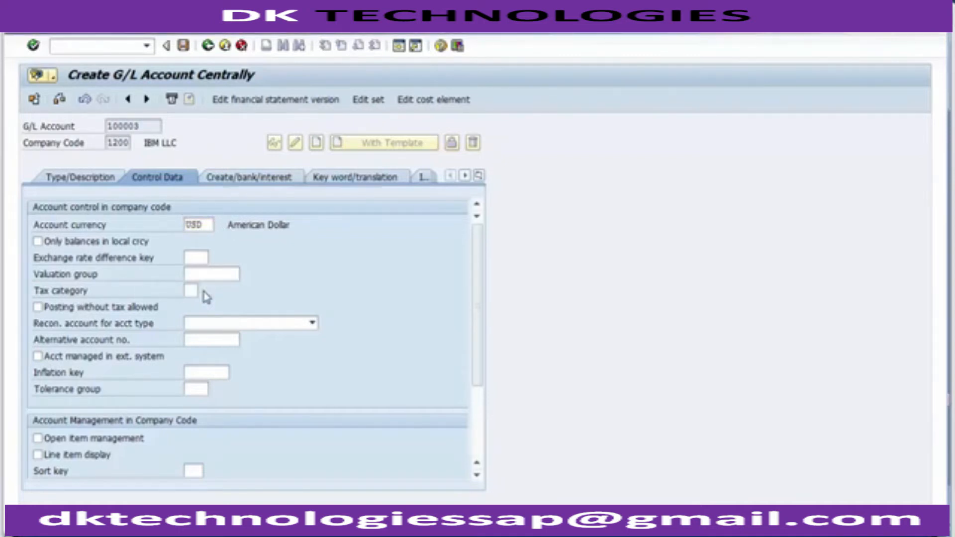
click(115, 225)
click(80, 224)
double_click(81, 226)
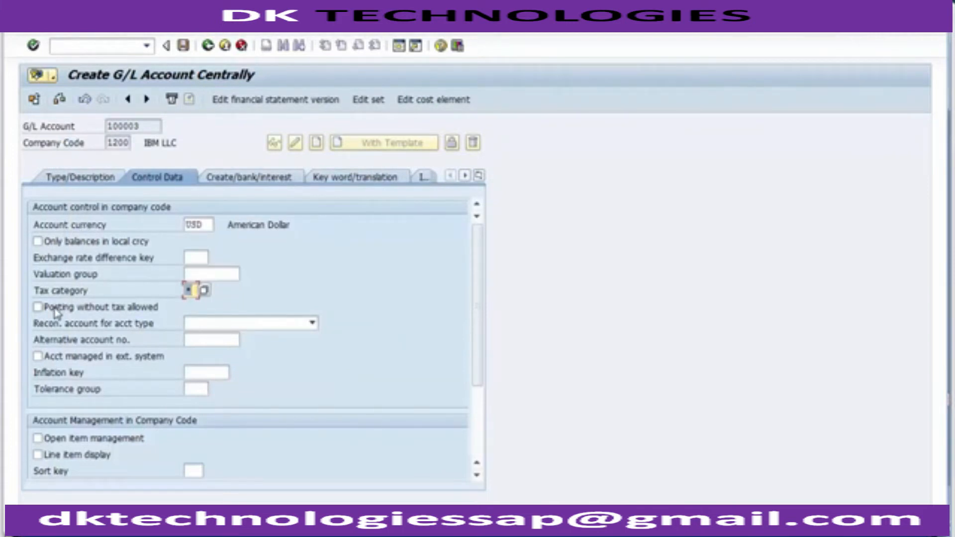
click(38, 307)
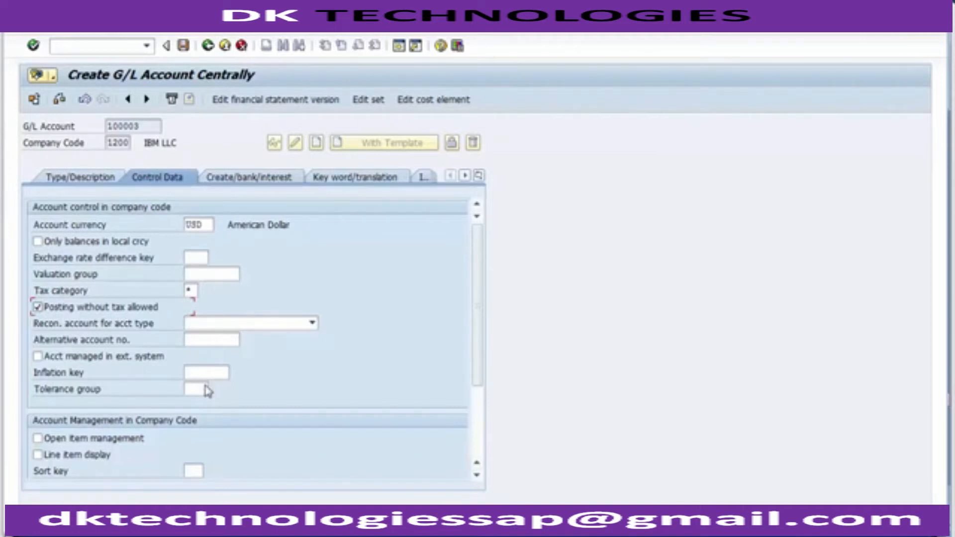
- Enable line item display and set the reconciliation account type to Customers
click(58, 457)
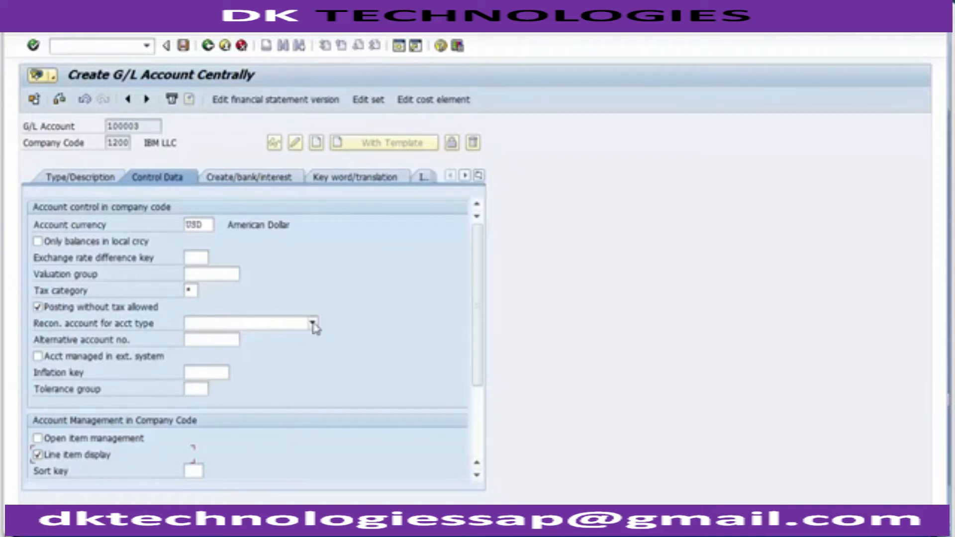
click(74, 328)
click(313, 324)
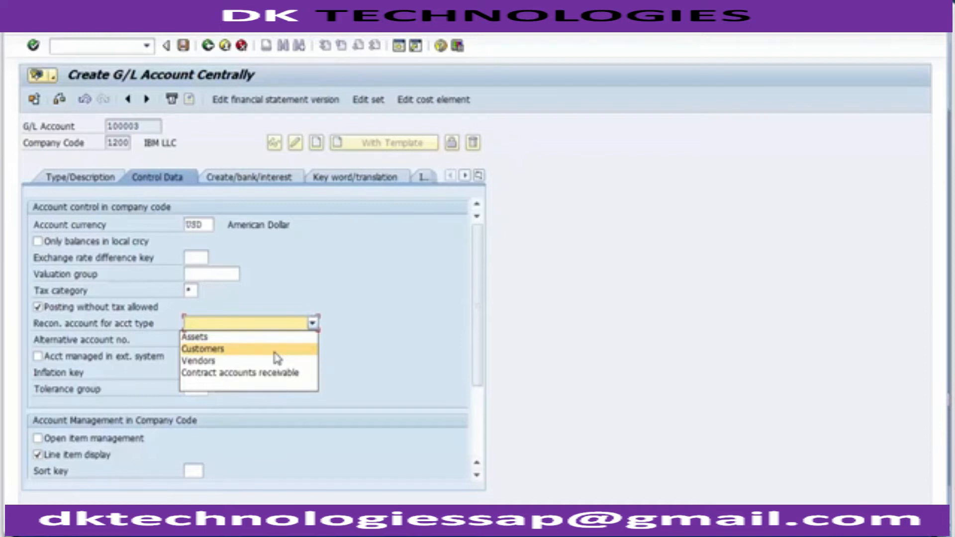
click(203, 350)
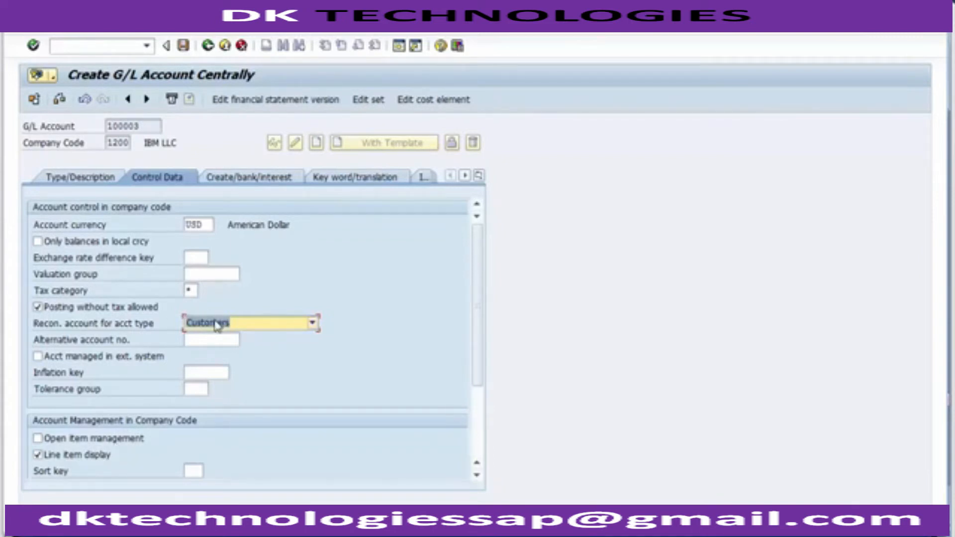
- Assign field status group G067 (Reconciliation accounts) to the account's document creation control
click(247, 179)
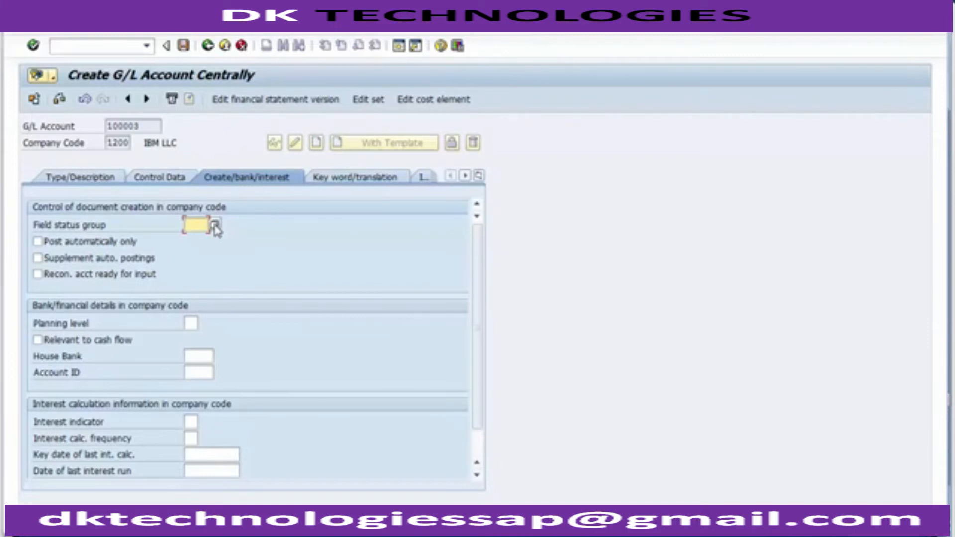
click(214, 226)
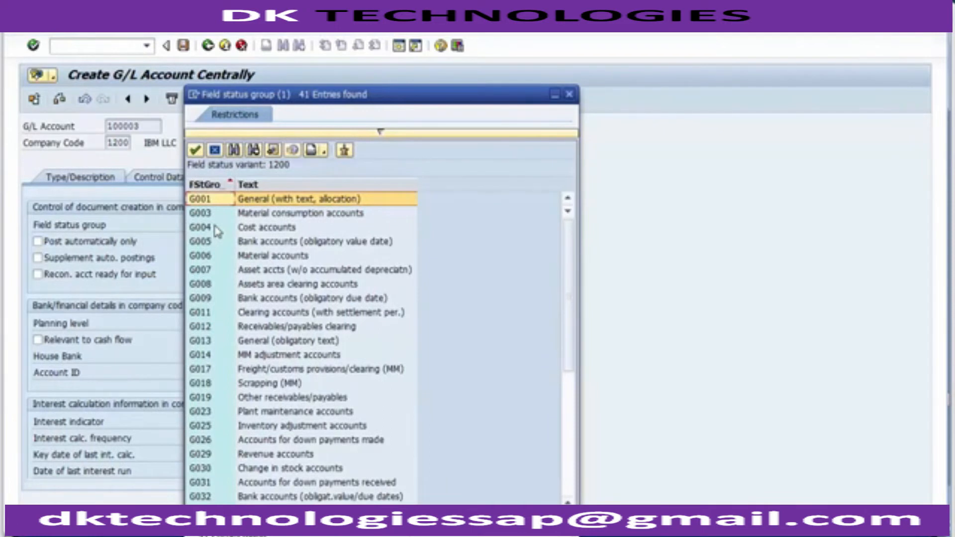
key(Page_Down)
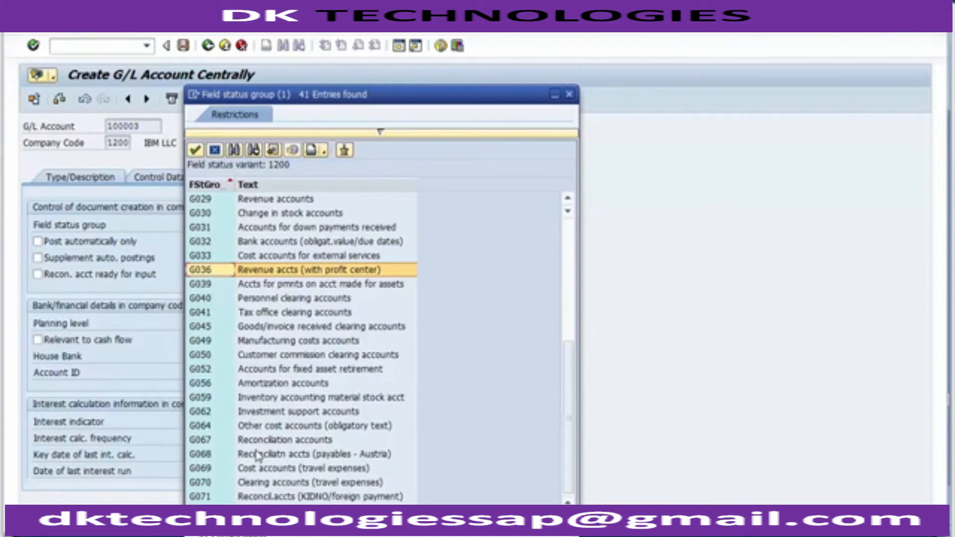
click(282, 441)
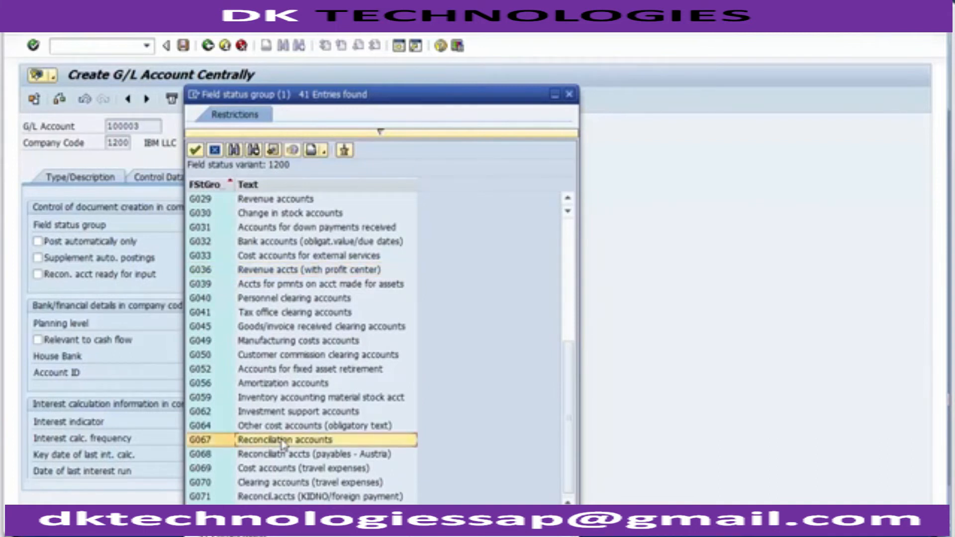
double_click(201, 440)
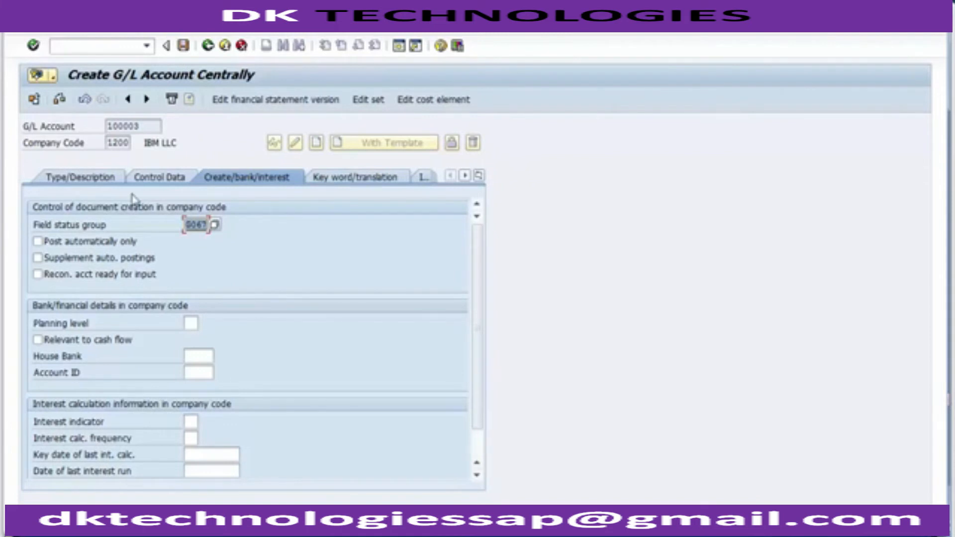
- Check the control data and description texts, then save the new service customers account and accept the messages
click(160, 184)
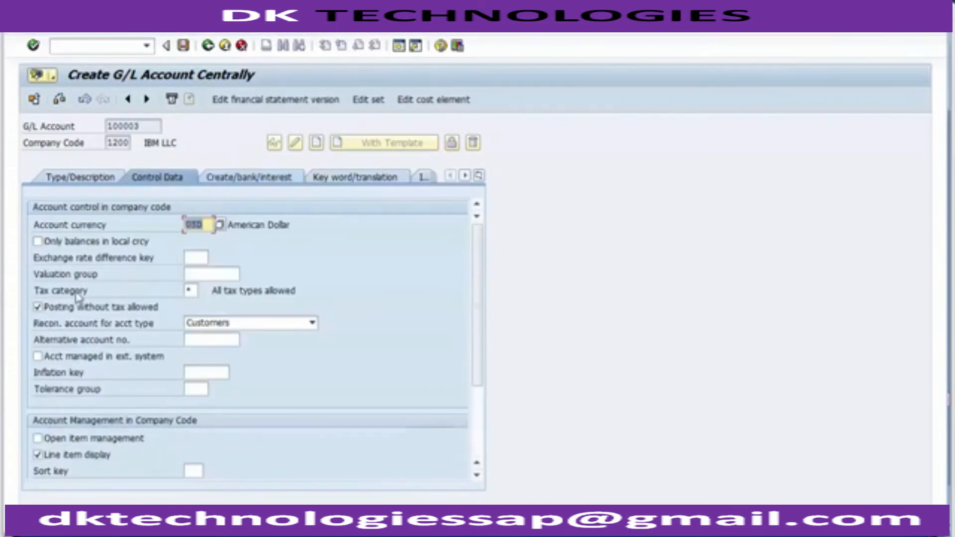
click(66, 180)
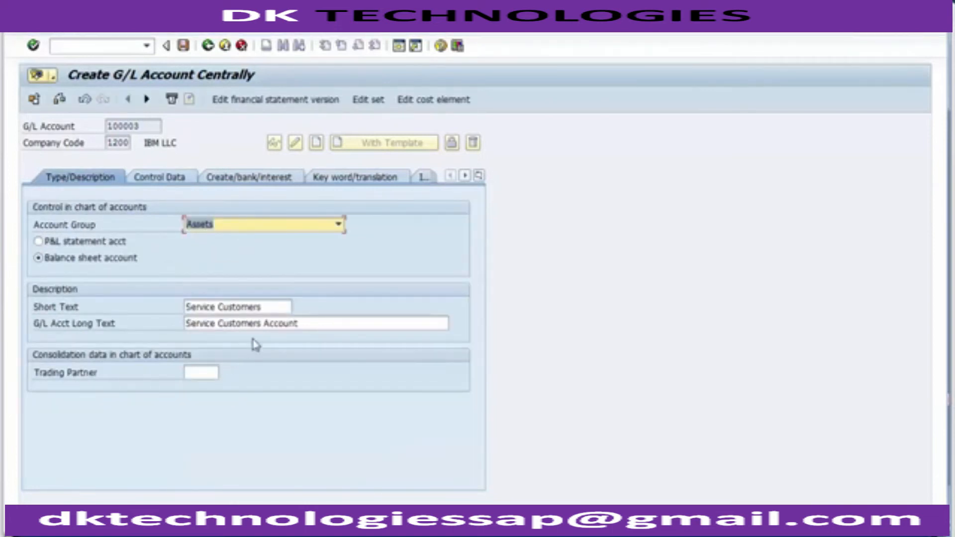
drag(315, 324, 186, 325)
click(186, 324)
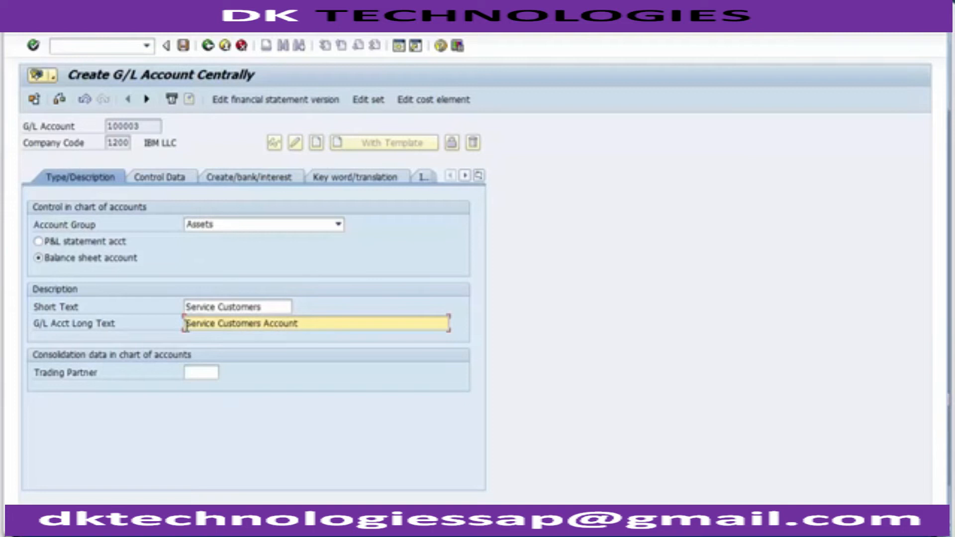
click(184, 48)
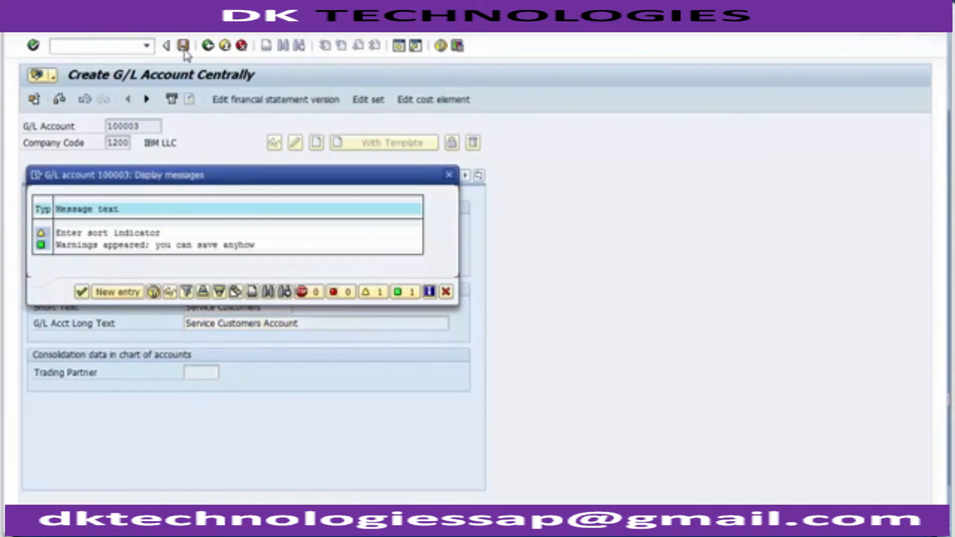
click(82, 292)
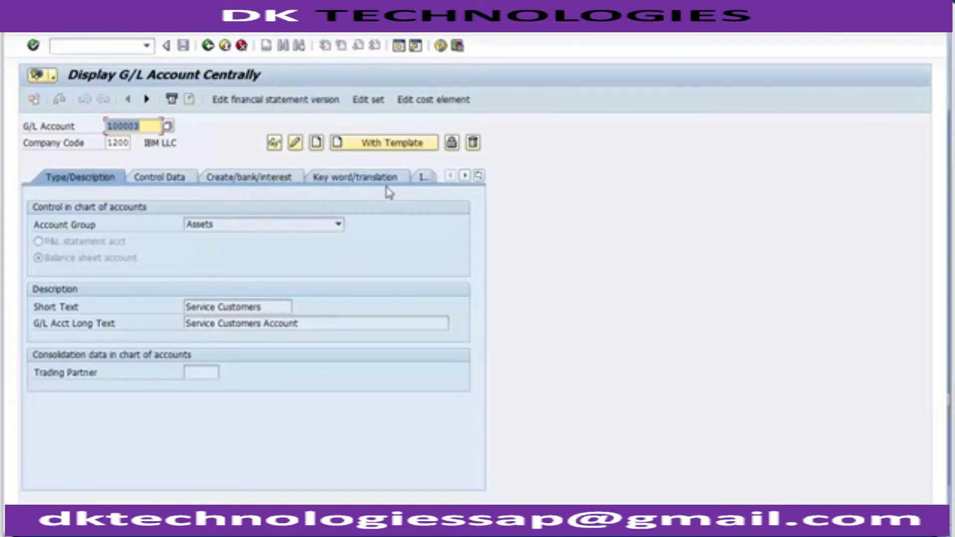
- Review the saved account's company code information, including its creation data, chart of accounts and country key
click(478, 177)
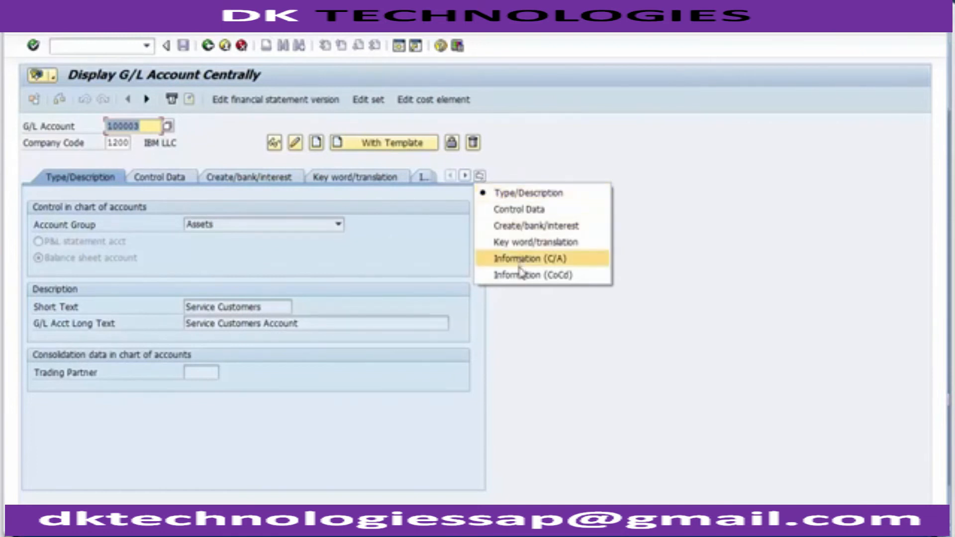
click(391, 211)
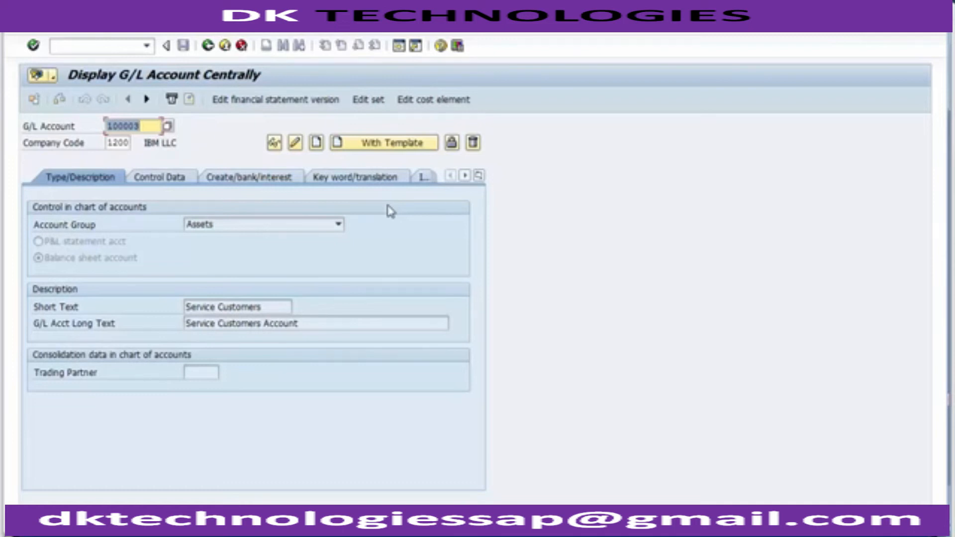
click(479, 177)
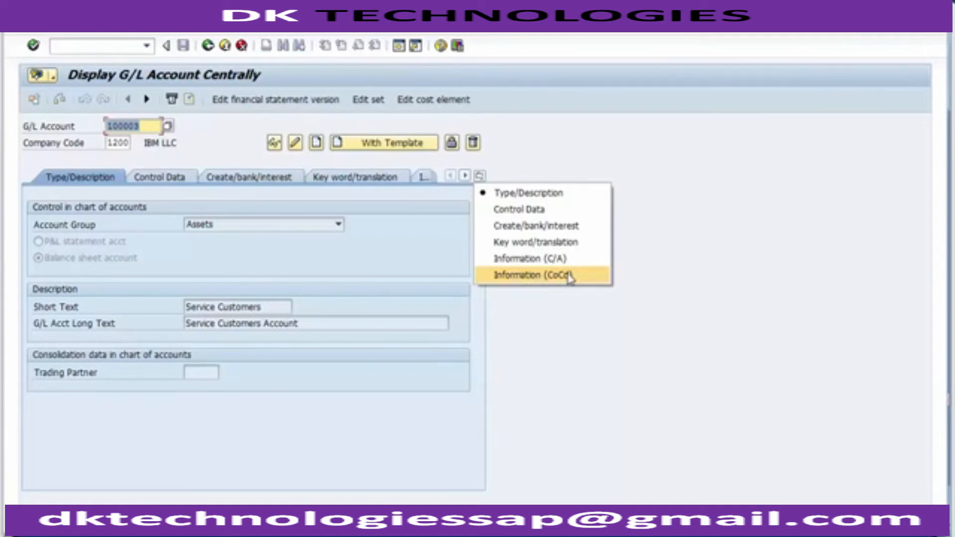
click(541, 279)
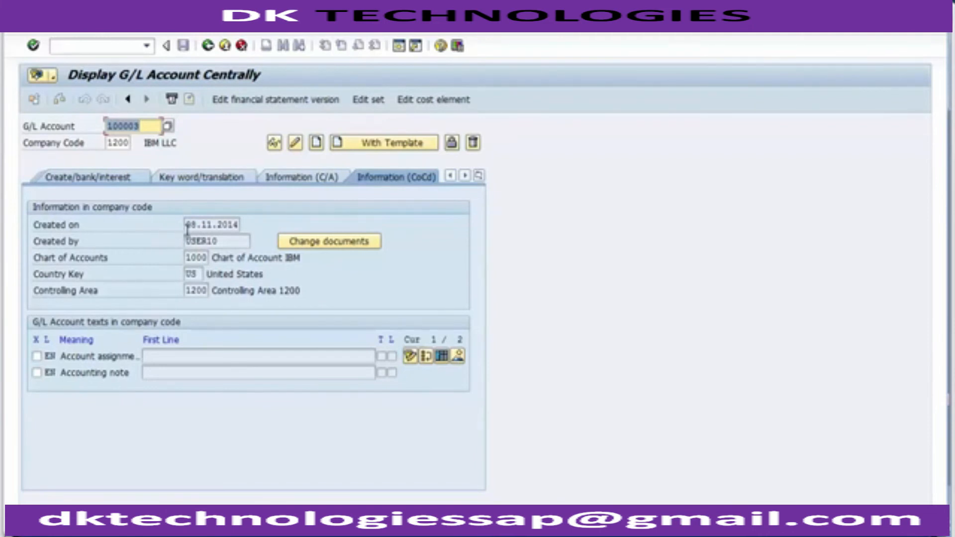
drag(187, 228, 186, 274)
click(196, 273)
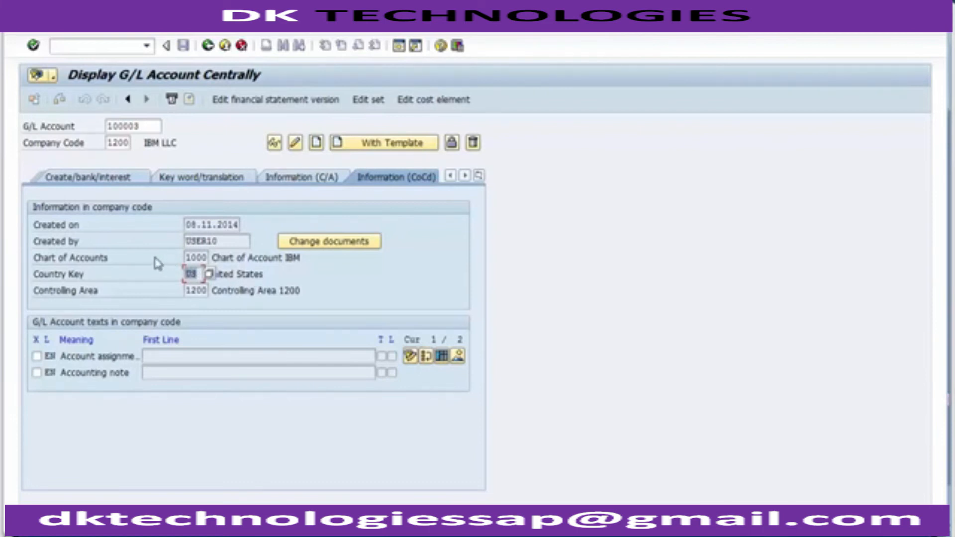
click(203, 258)
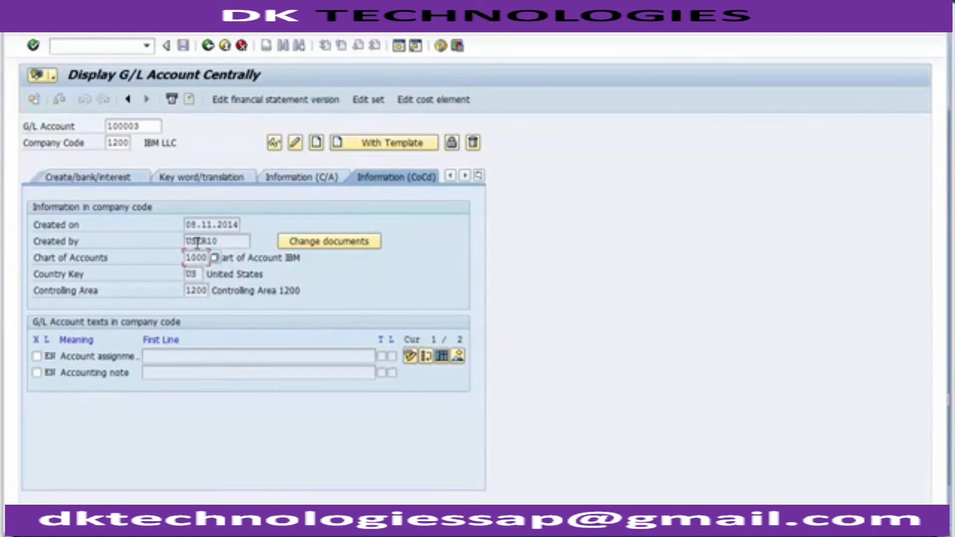
- Examine the change documents for the account's G/L account master (company code) entry and return to the account display
click(331, 244)
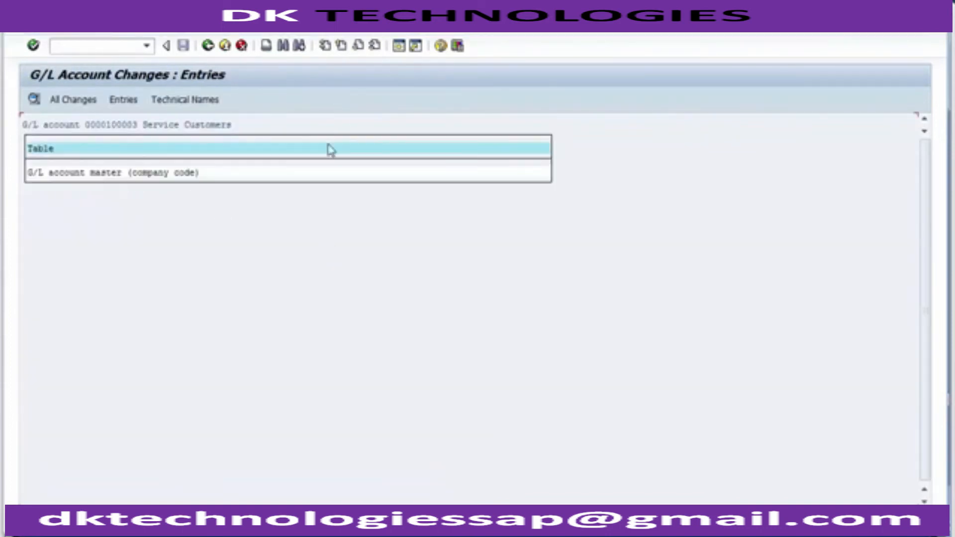
double_click(146, 174)
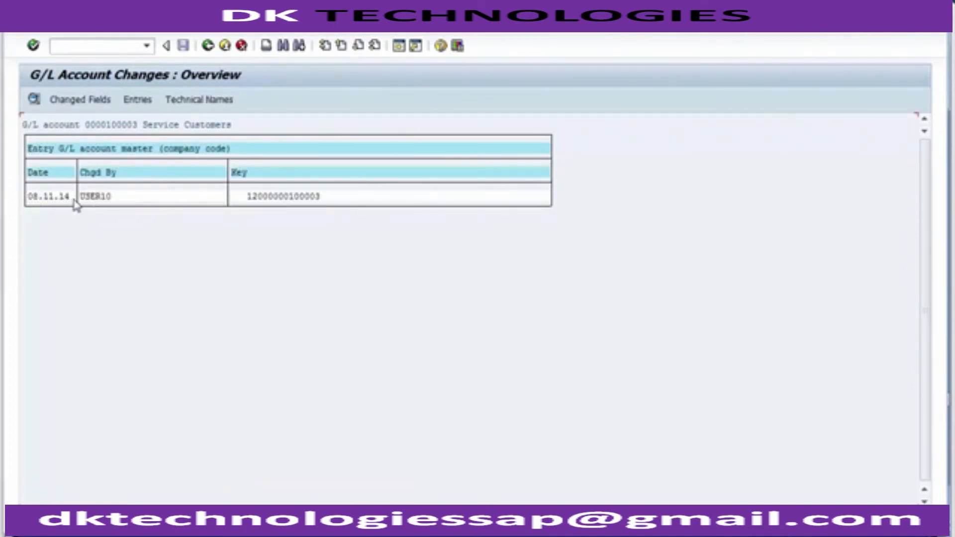
click(95, 204)
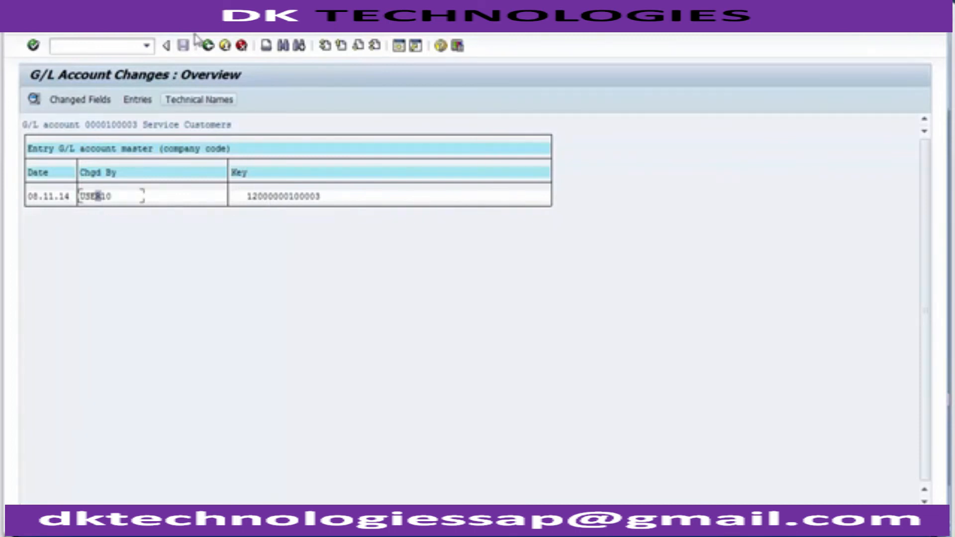
click(209, 48)
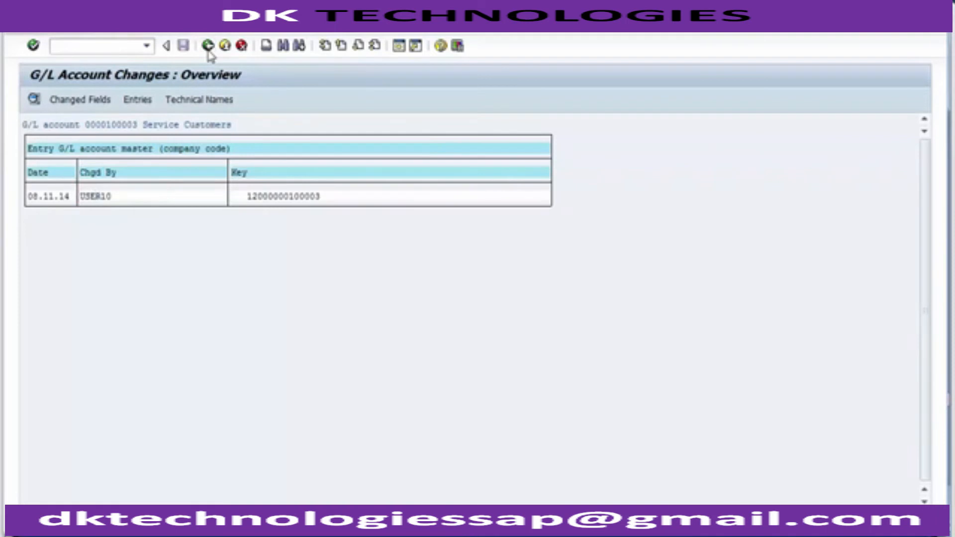
click(209, 47)
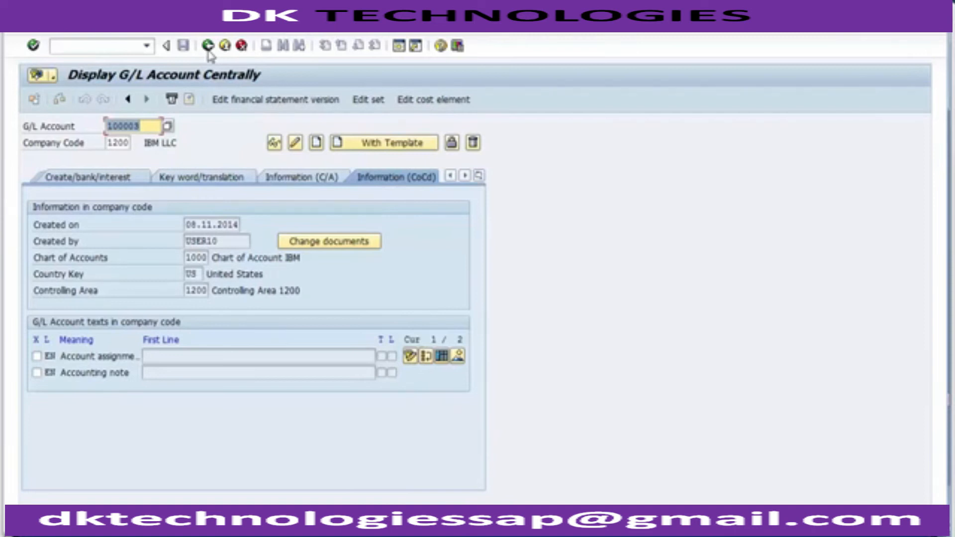
- Start creating G/L account 100004 with a template, using account 100003 in company code 1200 as the reference
click(146, 128)
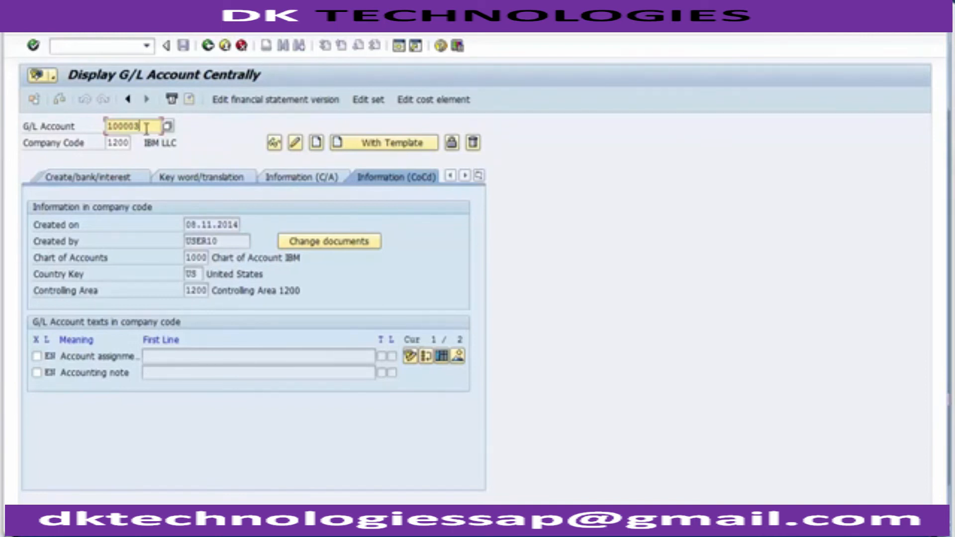
key(BackSpace)
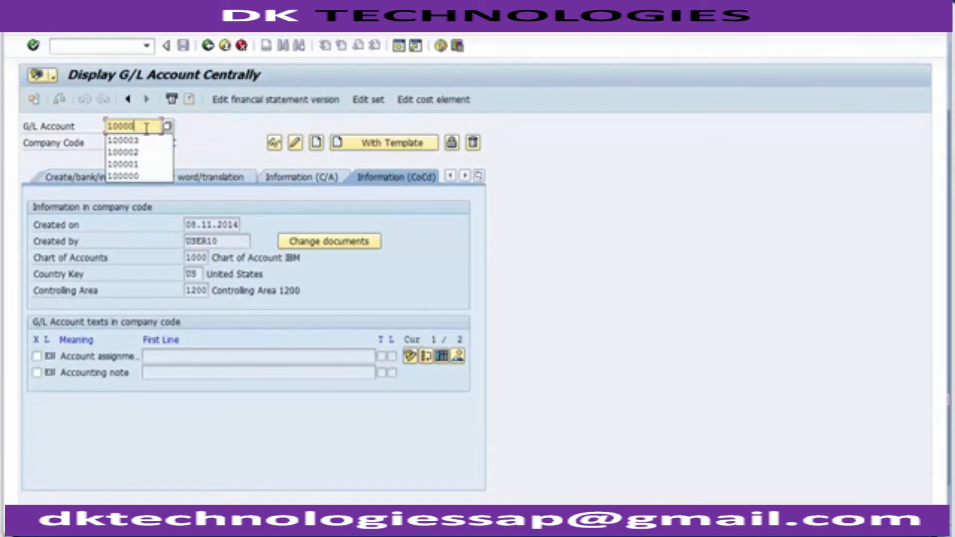
text(4)
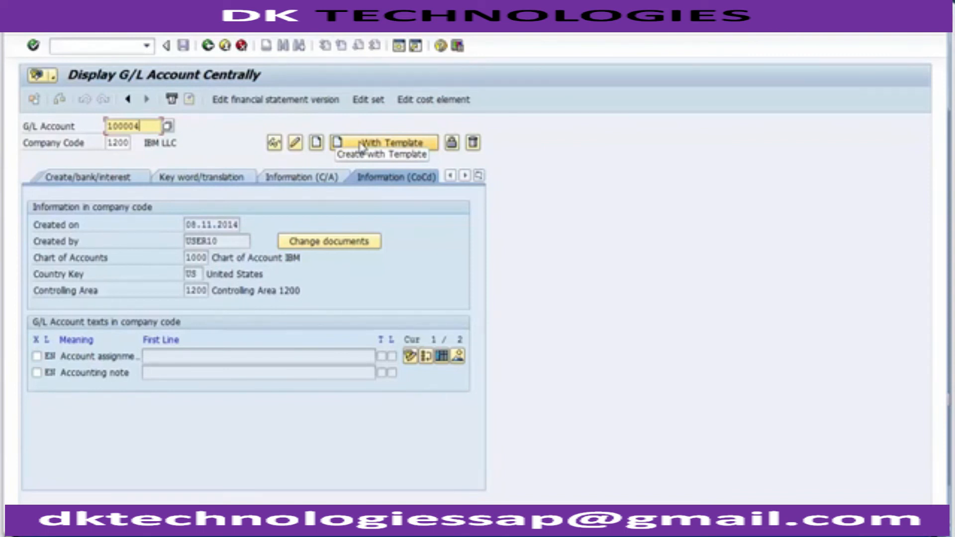
click(387, 144)
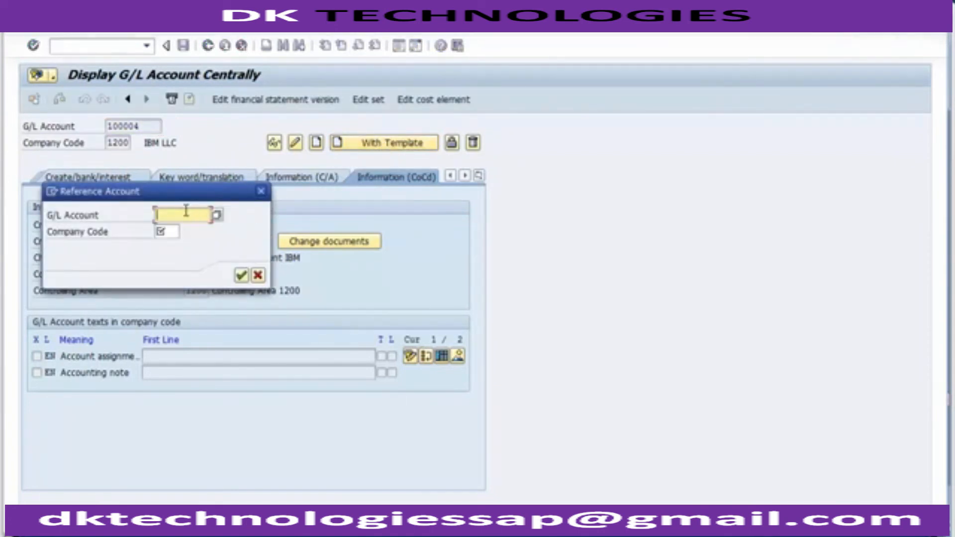
text(100003)
click(174, 231)
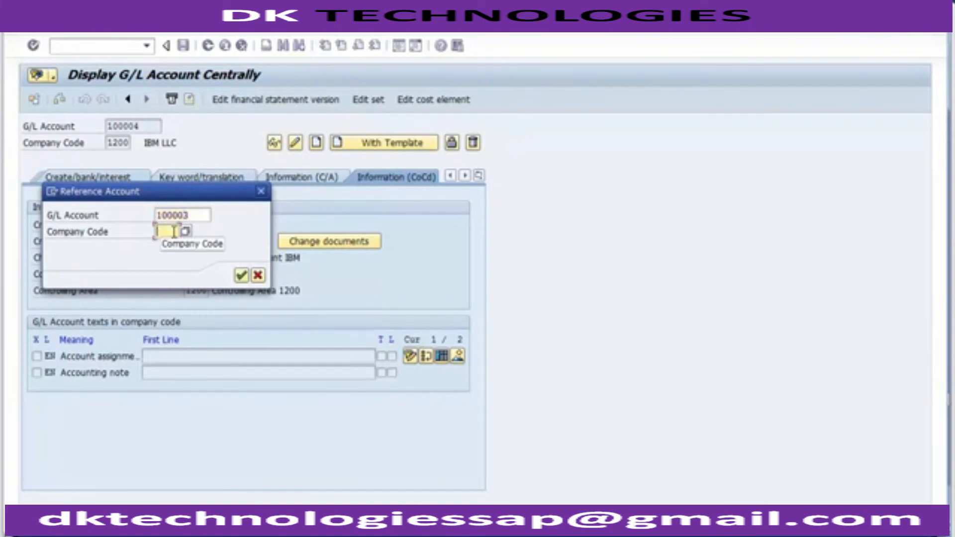
text(1200)
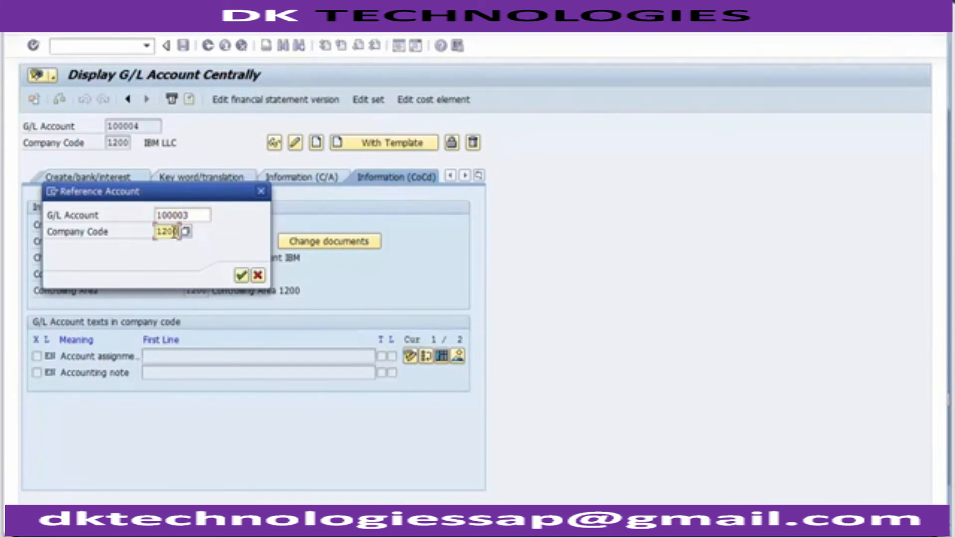
click(240, 276)
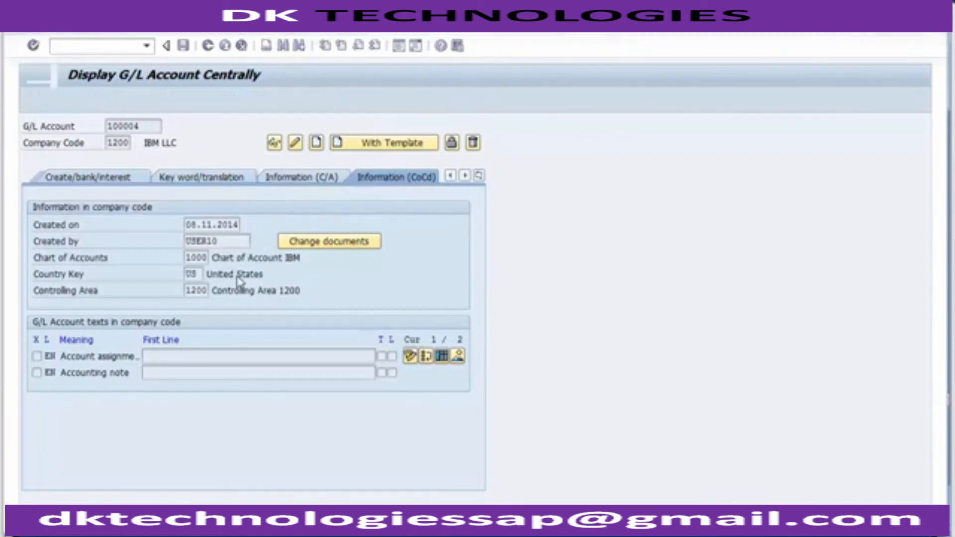
- Change the short text of the new account copied from the template to "Finance Customers"
click(86, 180)
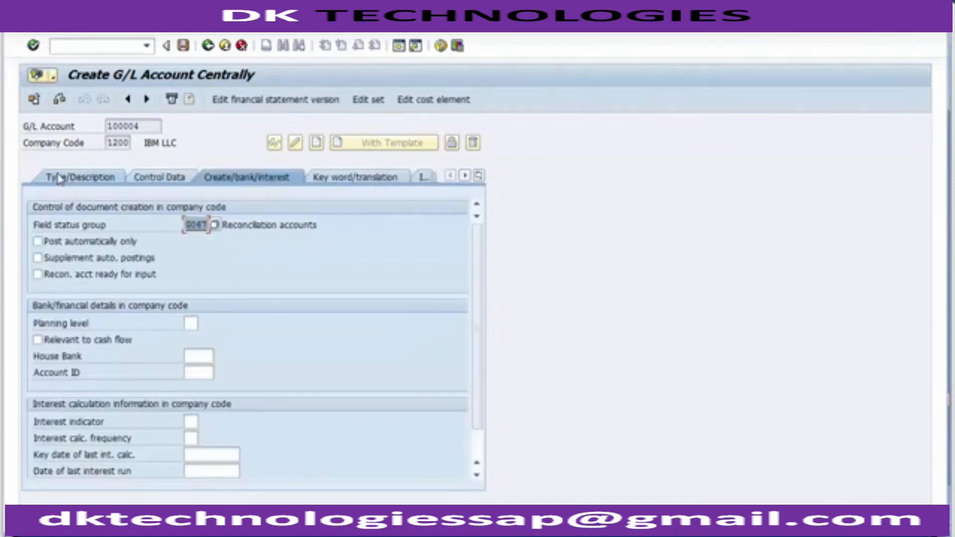
click(59, 178)
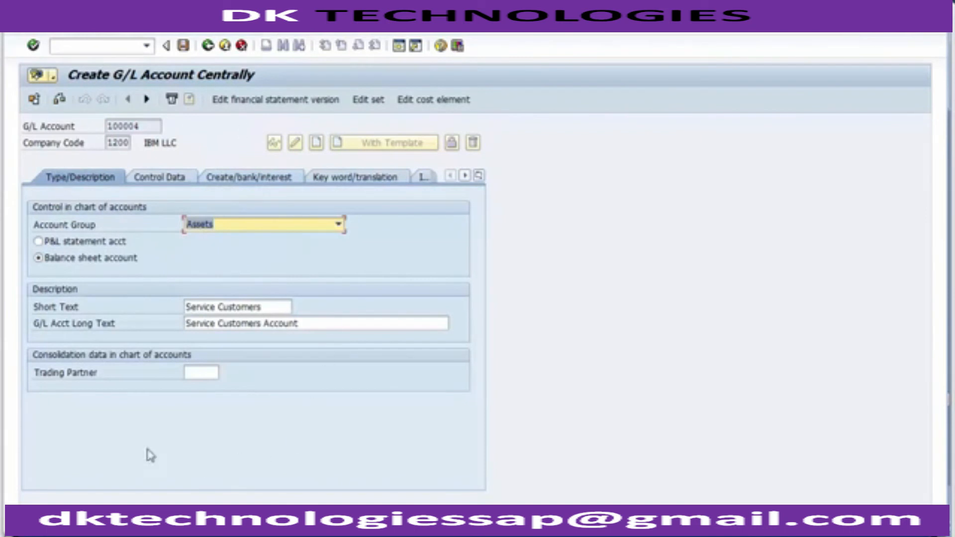
drag(147, 127, 106, 127)
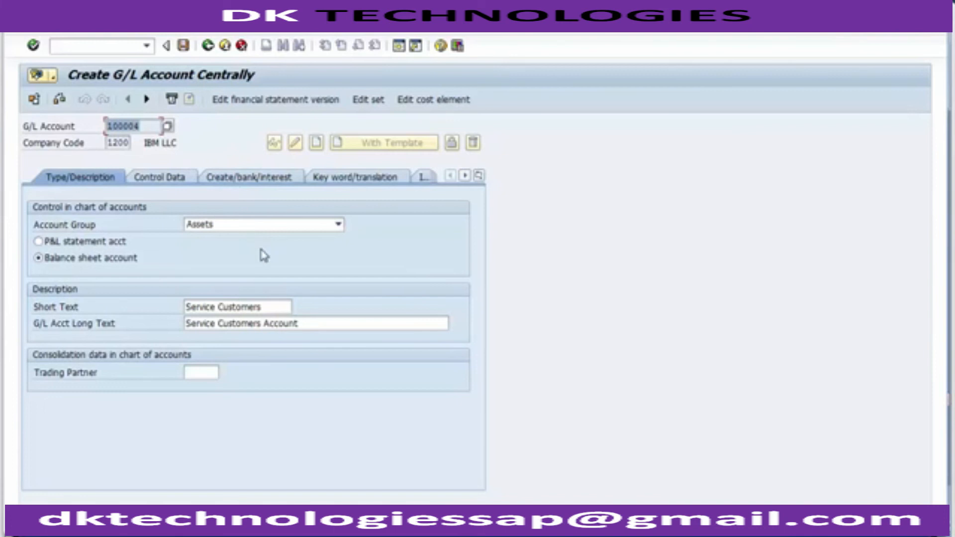
click(186, 307)
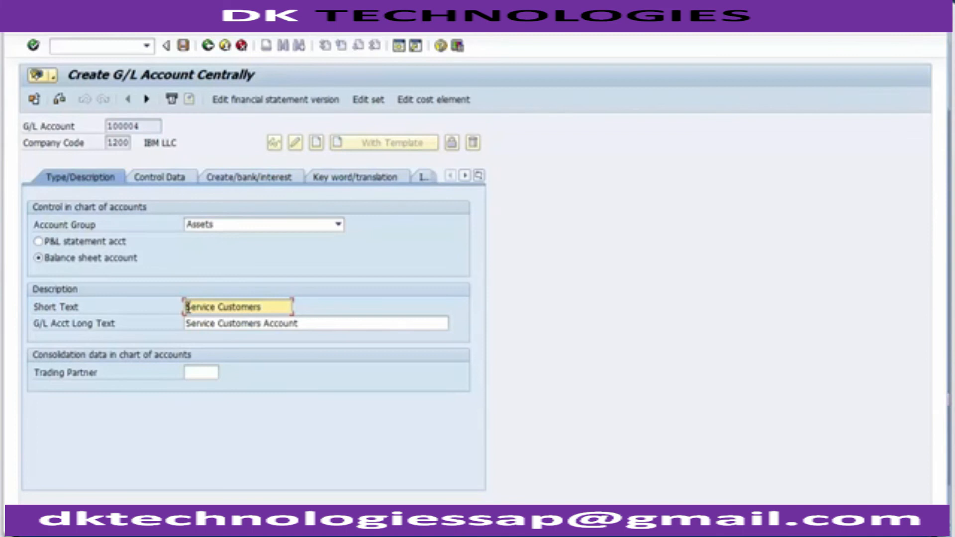
text(Fin)
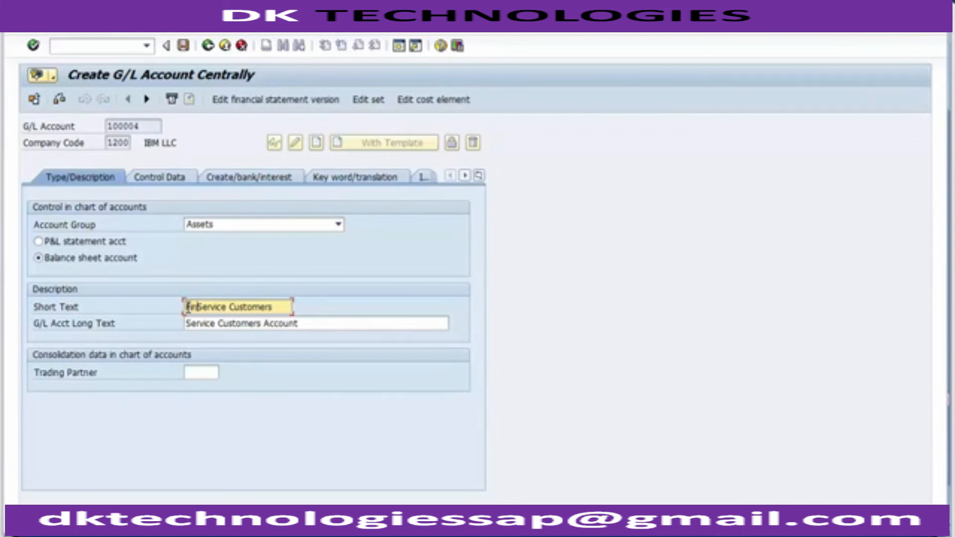
key(Delete)
key(Delete)
key(Delete)
key(Delete)
key(Delete)
key(Delete)
key(Delete)
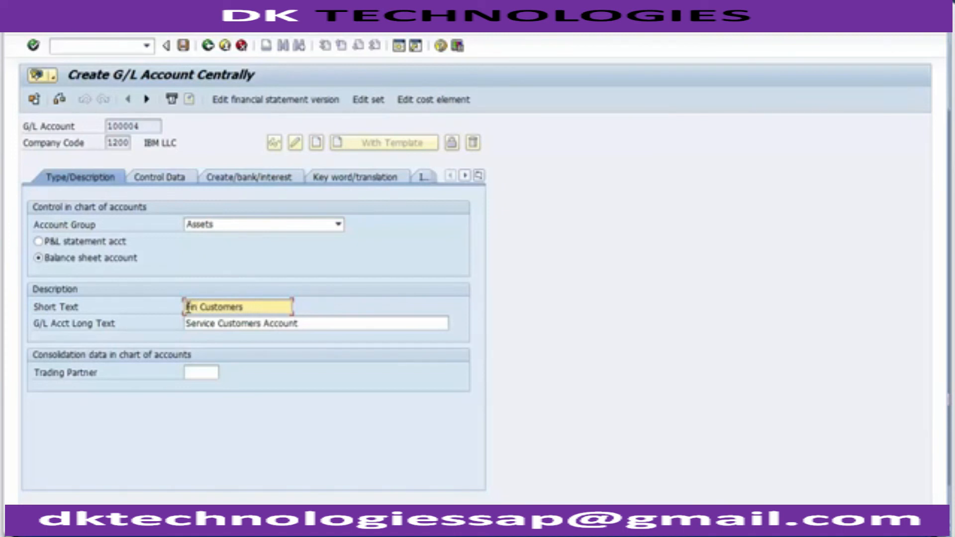
text(ance)
click(188, 324)
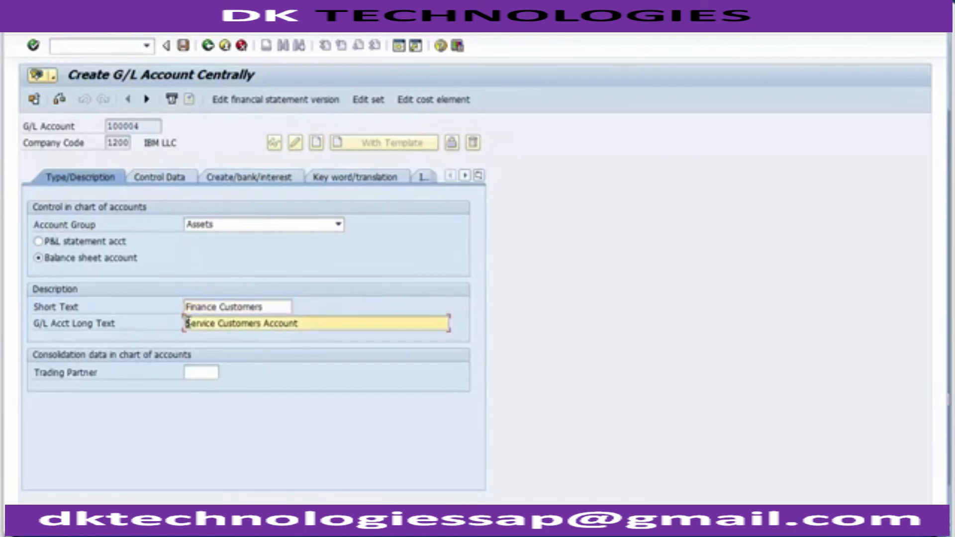
- Change the new account's long text to "Finance Customers Account" and save G/L account 100004 after checking its control and bank data
text(Finance)
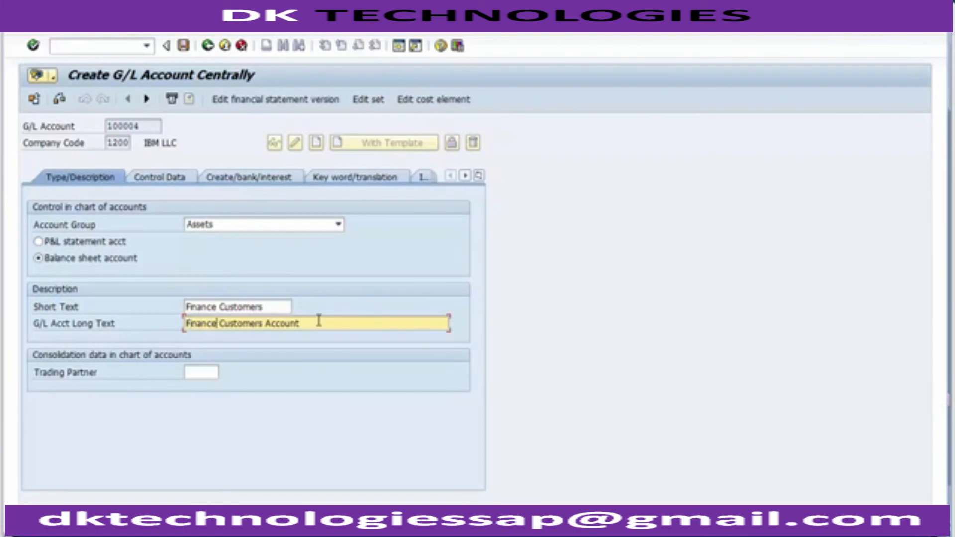
click(160, 183)
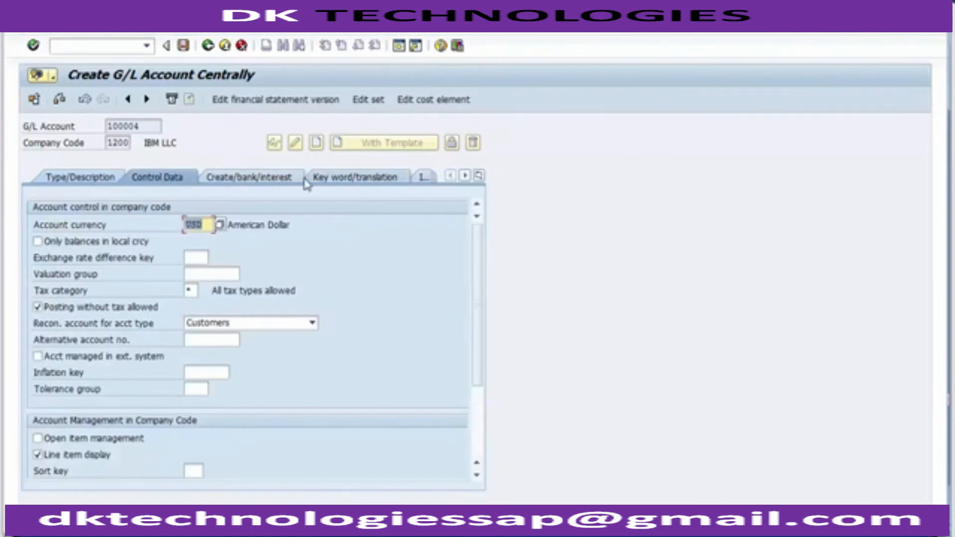
click(251, 182)
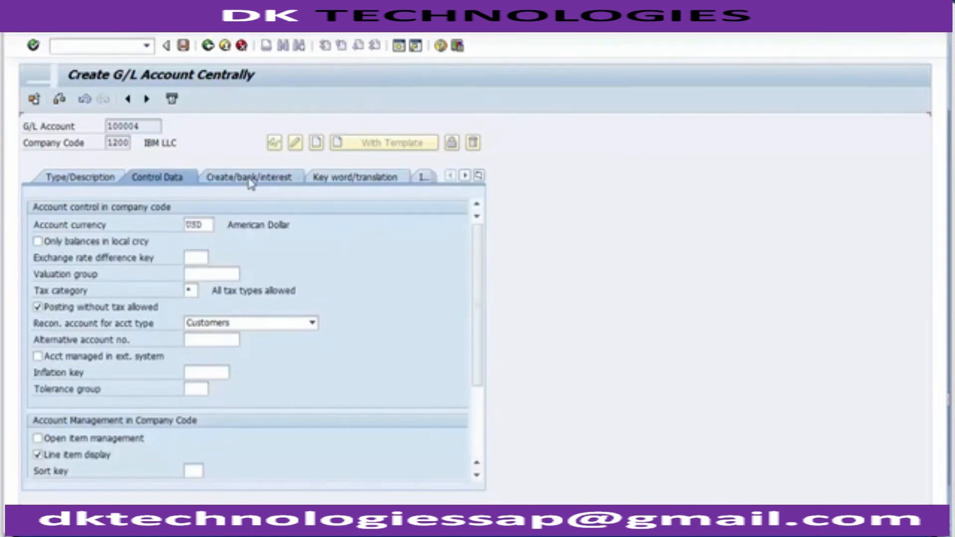
click(183, 46)
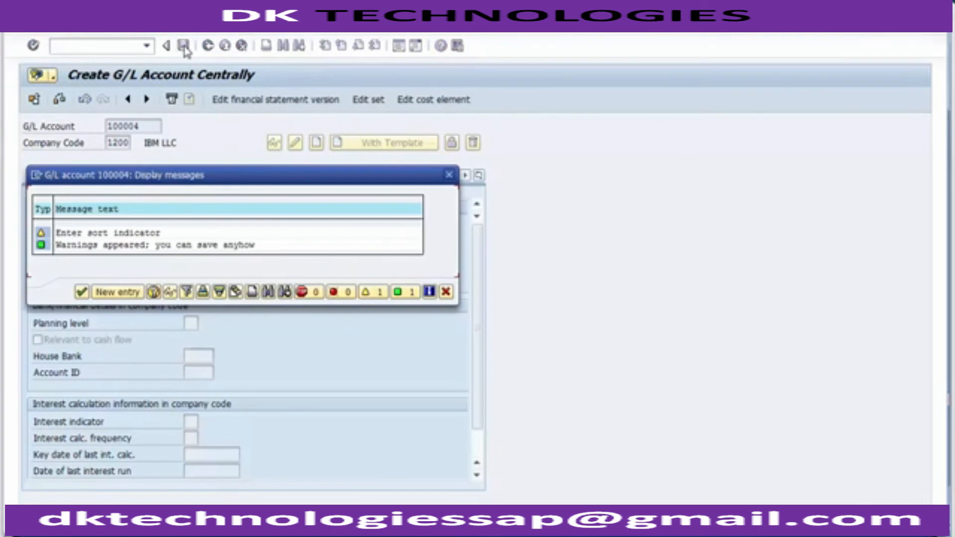
click(82, 292)
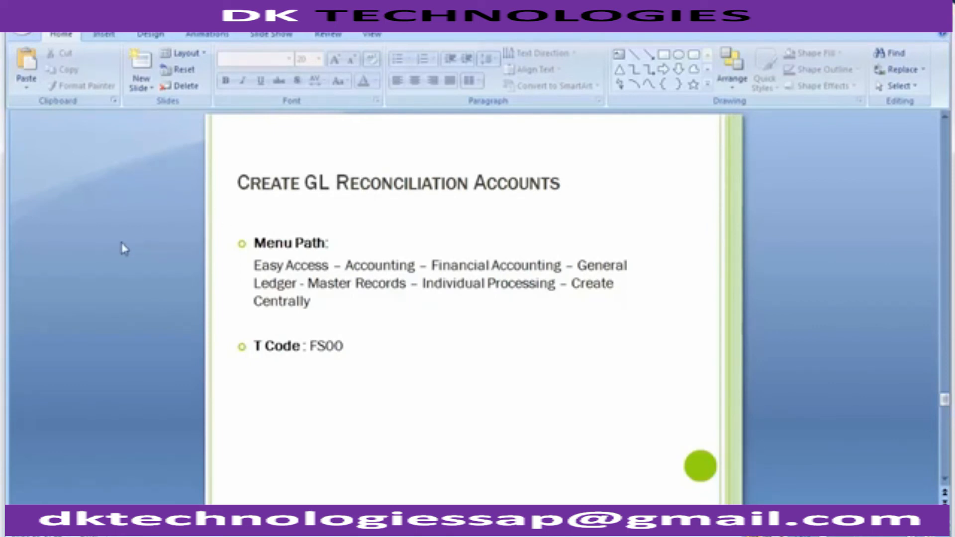
- In the PowerPoint presentation, review the slide on the GL master records required in AR, including the income and expense accounts
scroll(124, 249, down, 1)
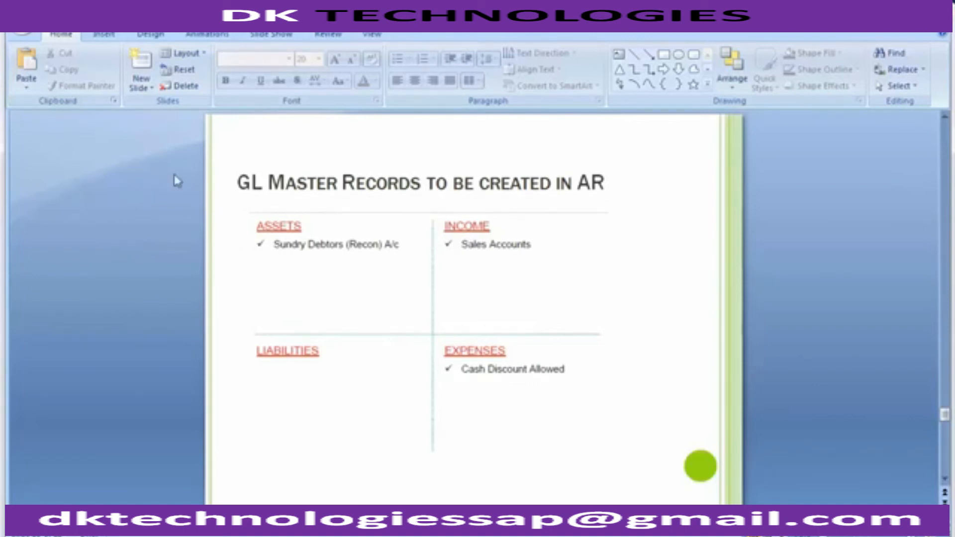
click(480, 251)
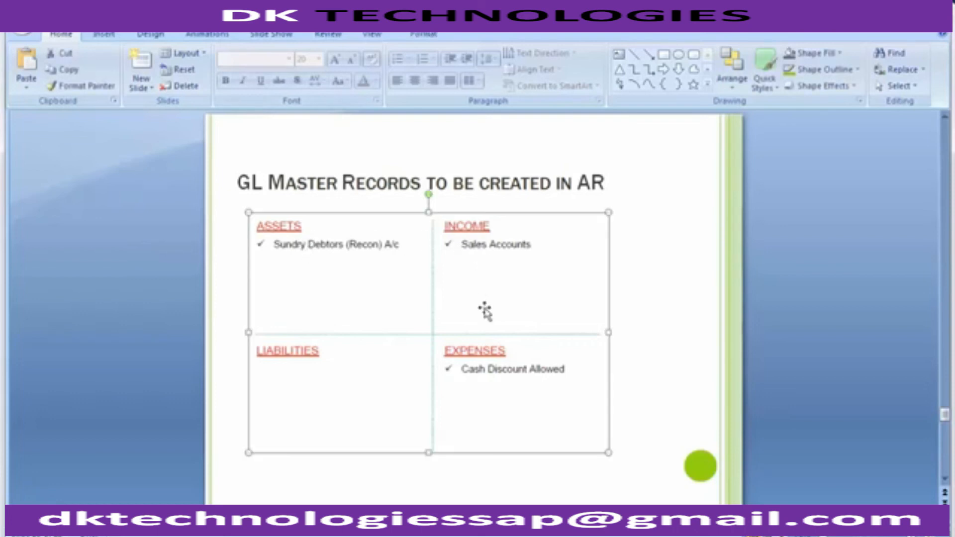
click(89, 262)
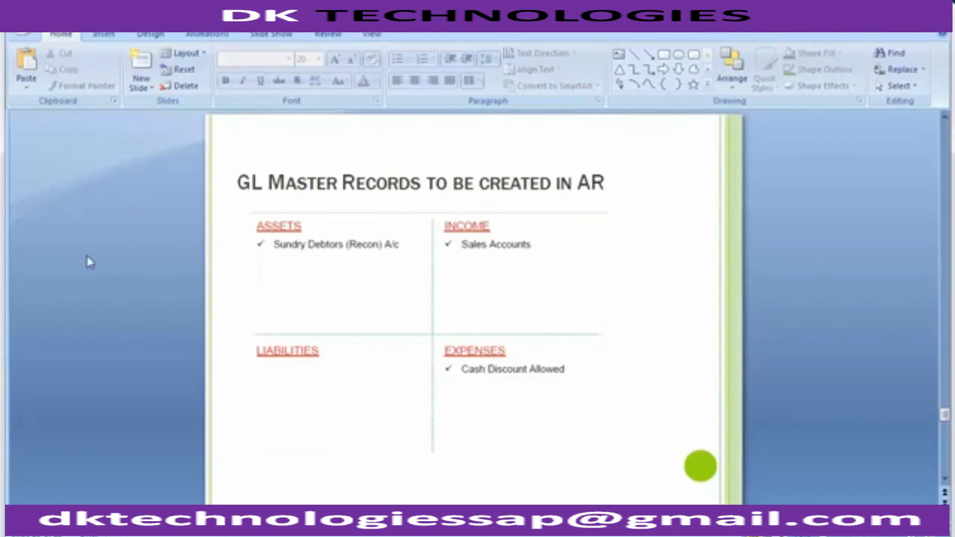